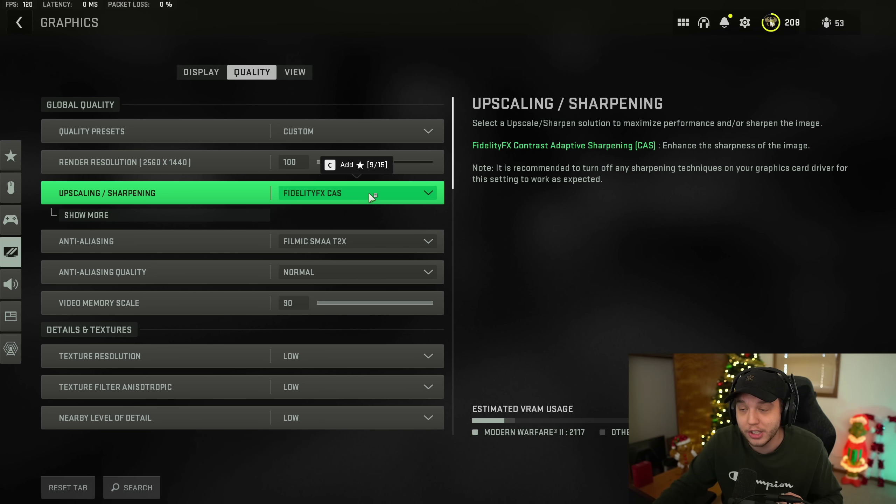
Set Upscaling / Sharpening to NVIDIA DLSS and expand its options to check the available DLSS presets.
click(368, 192)
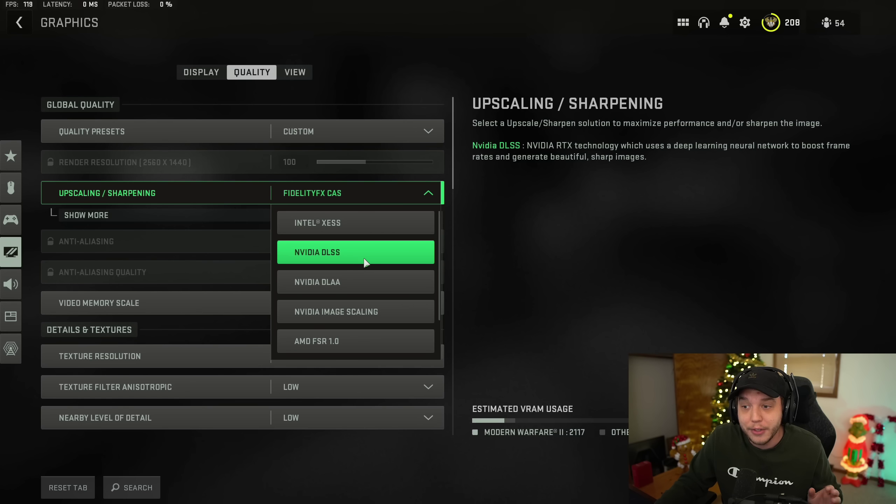
click(363, 258)
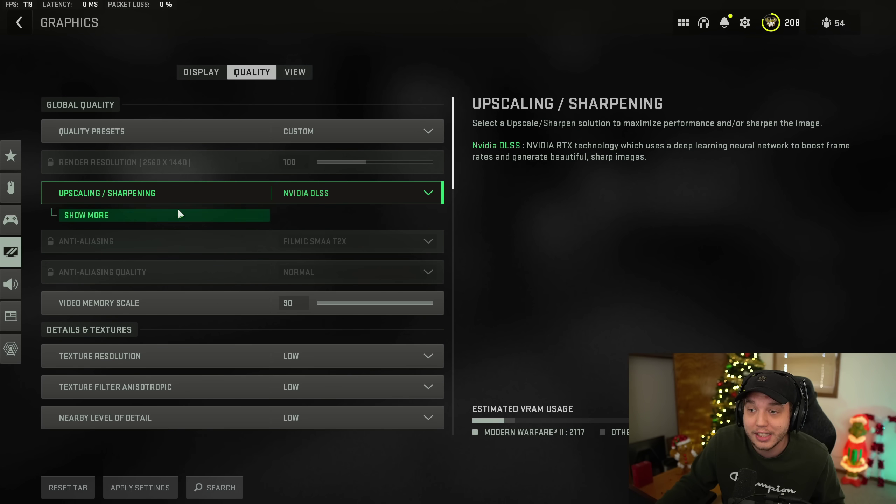
click(138, 216)
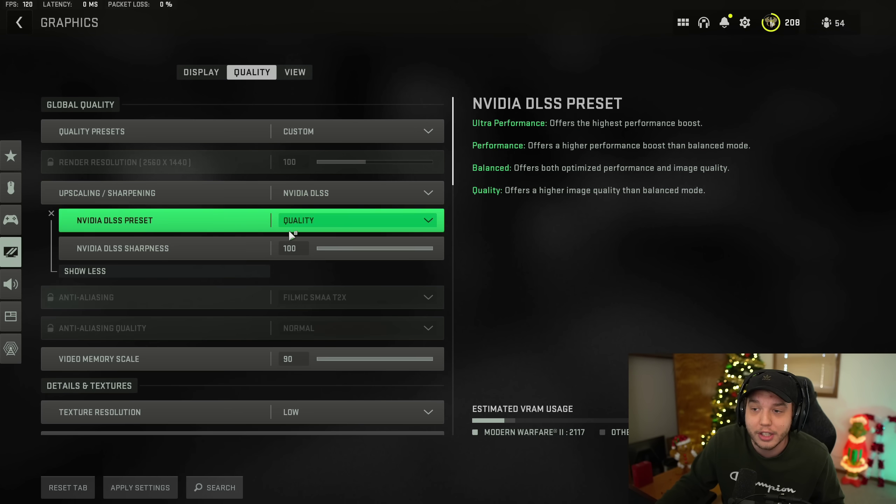
click(312, 220)
click(349, 220)
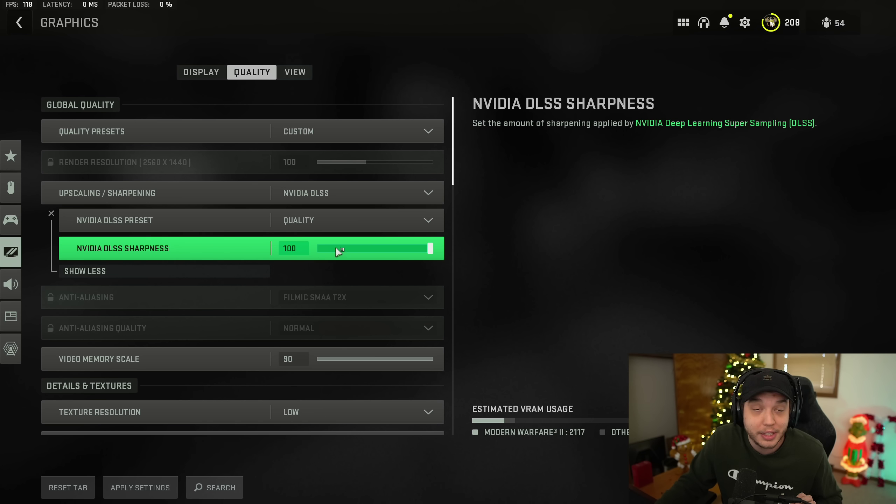
Change Upscaling / Sharpening to AMD FSR 1.0 and set its preset to Ultra Quality.
click(336, 195)
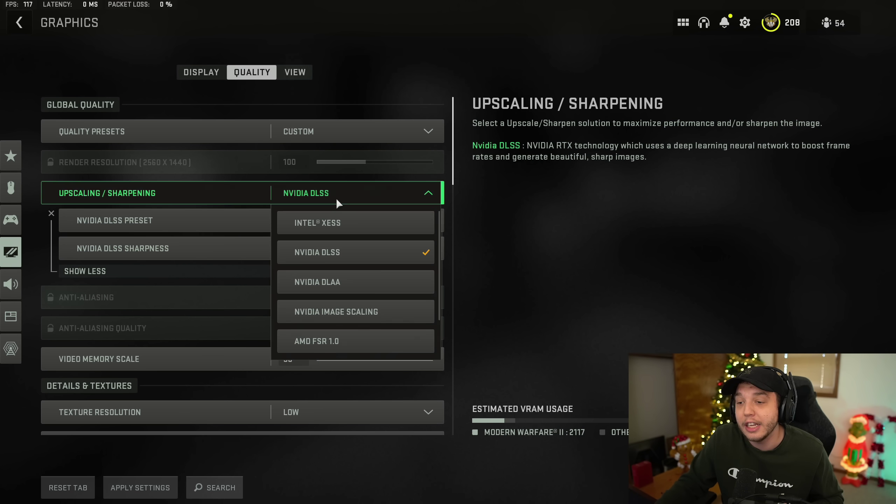
click(351, 341)
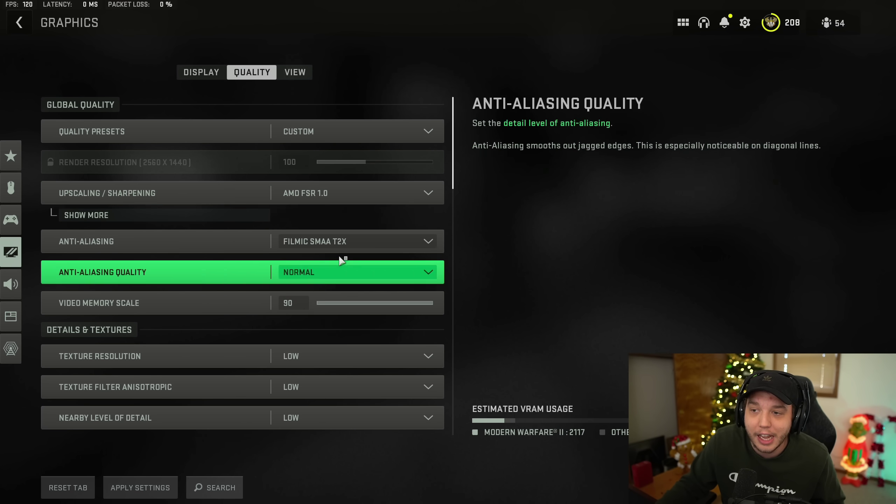
click(189, 214)
click(321, 222)
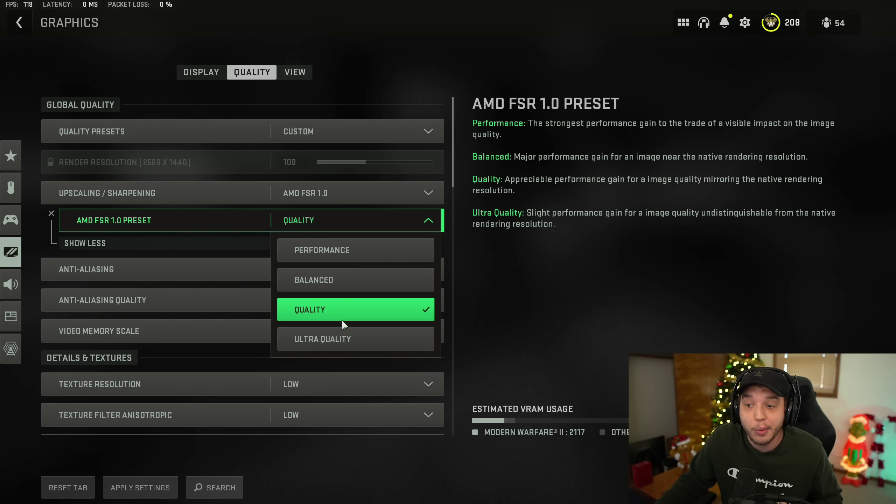
click(340, 339)
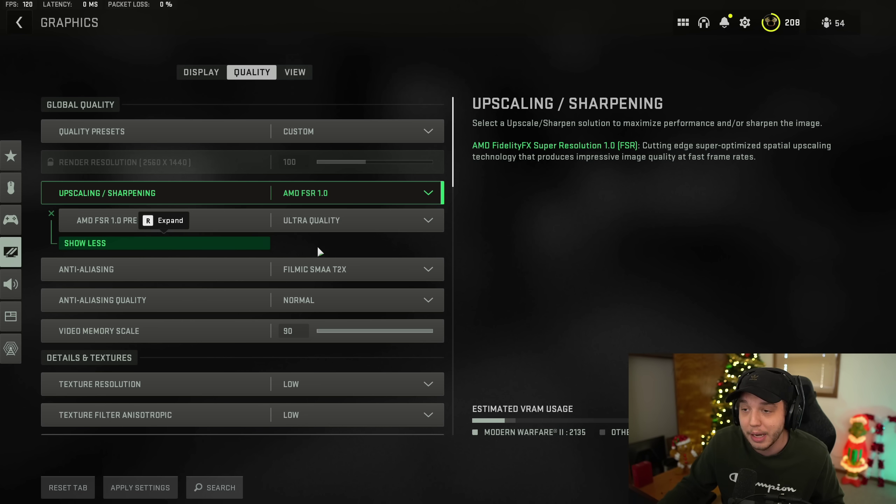
Set Upscaling / Sharpening to FidelityFX CAS and expand its strength option.
click(325, 193)
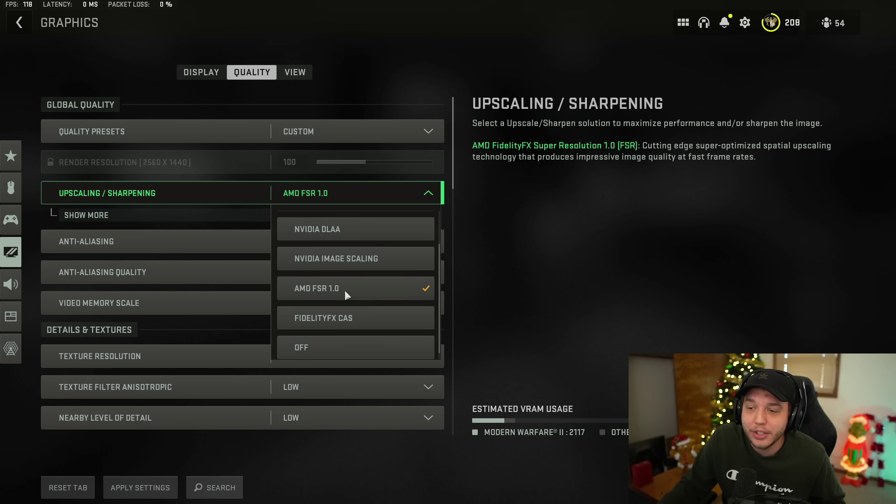
click(340, 318)
click(216, 215)
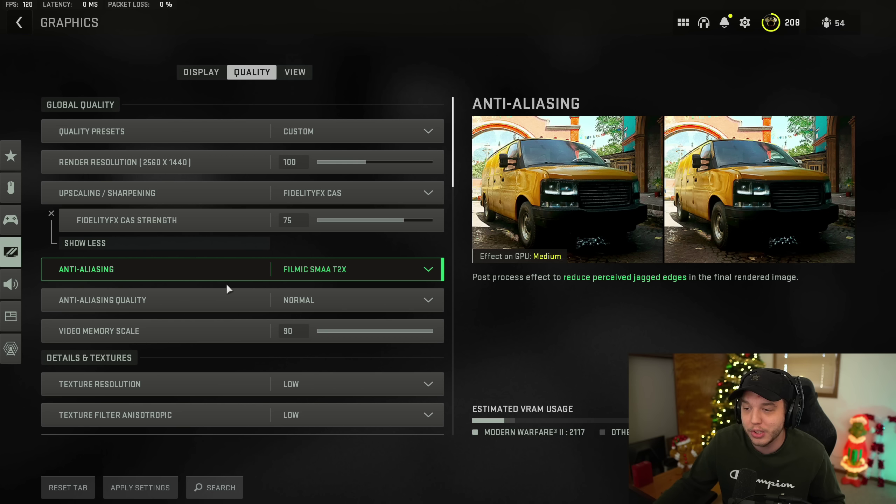
Set Anti-Aliasing to SMAA T2X and Anti-Aliasing Quality to Low.
click(305, 266)
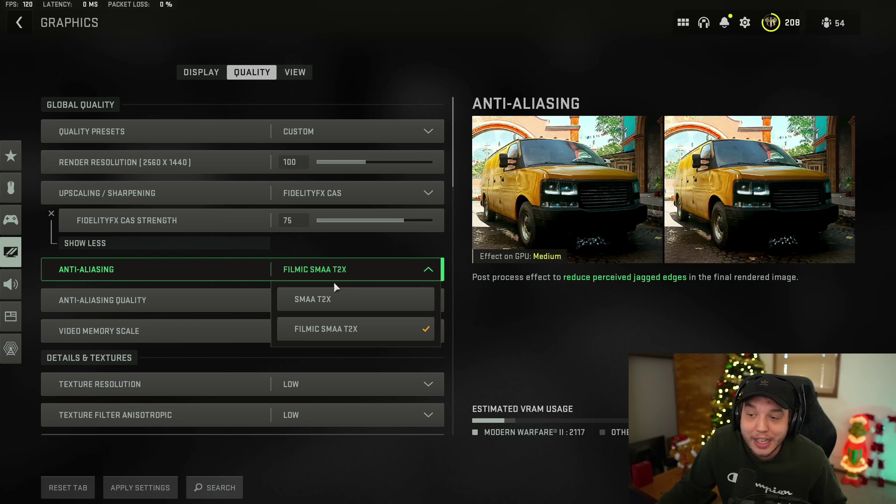
click(334, 269)
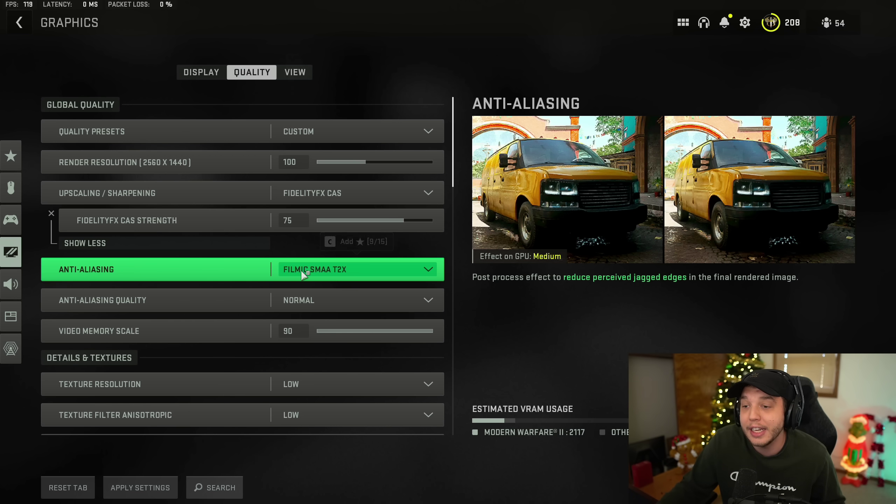
click(319, 277)
click(320, 296)
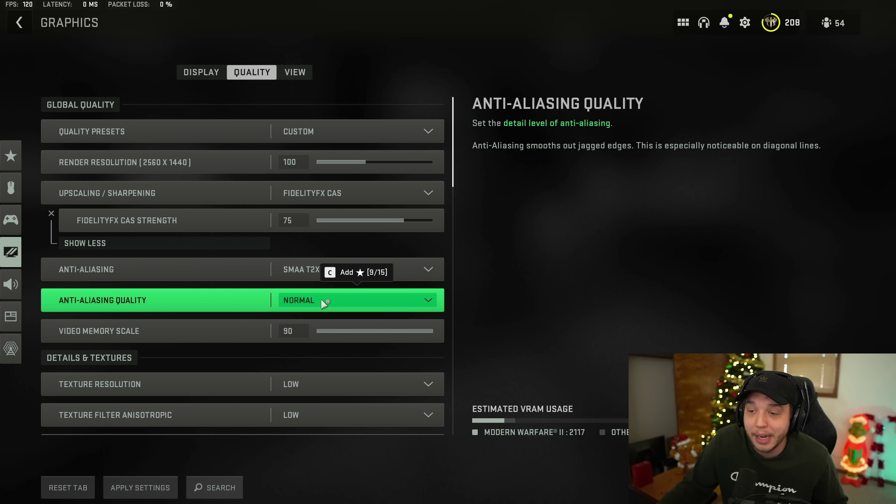
click(320, 299)
click(317, 331)
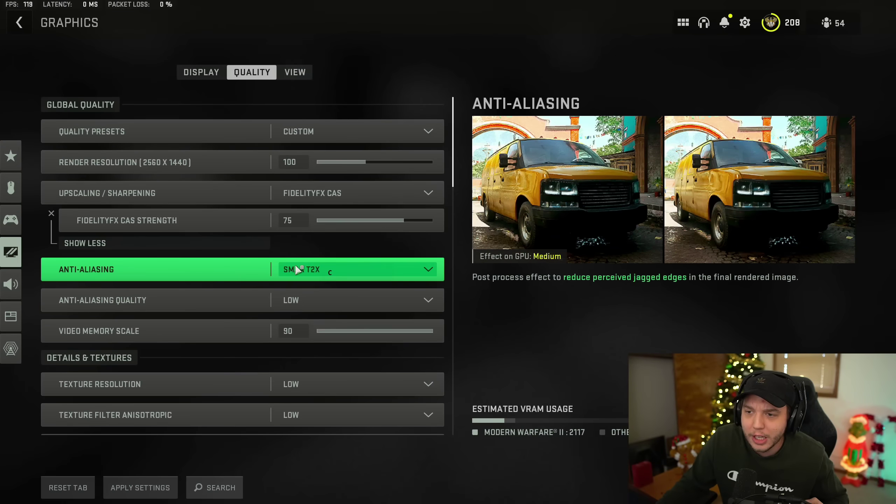
Set Anti-Aliasing to Filmic SMAA T2X and Anti-Aliasing Quality to Normal.
click(296, 268)
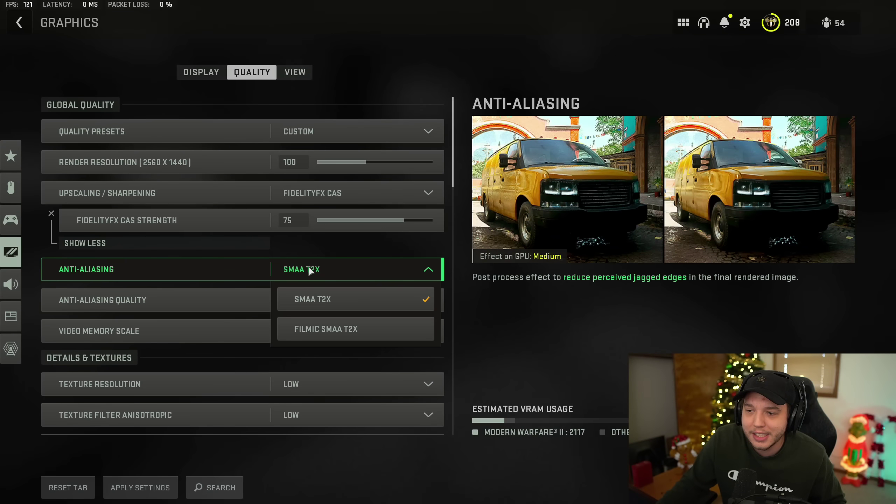
click(370, 333)
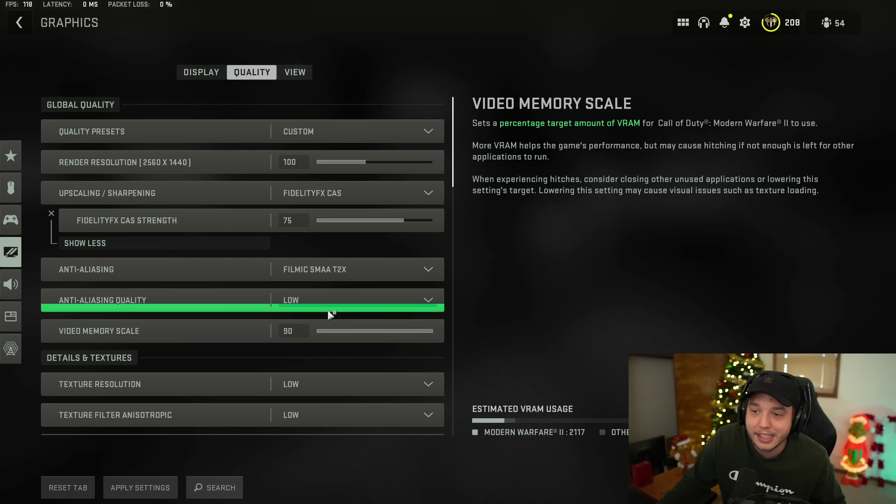
click(322, 301)
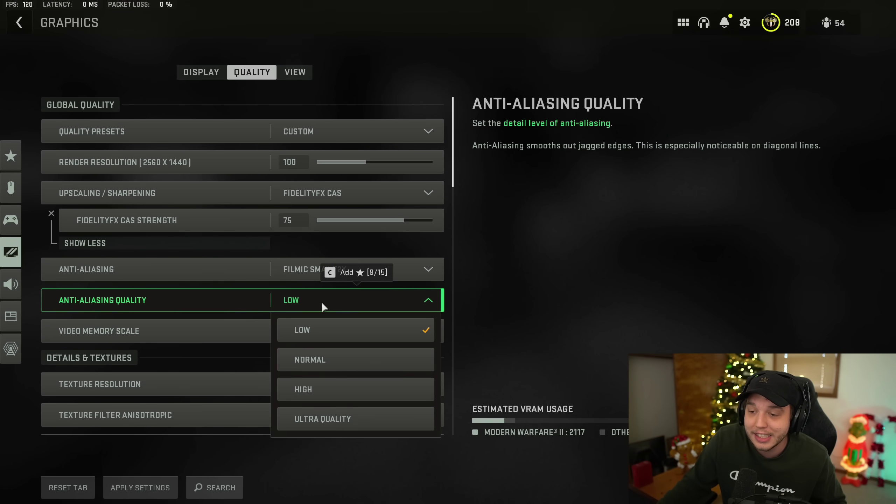
click(329, 354)
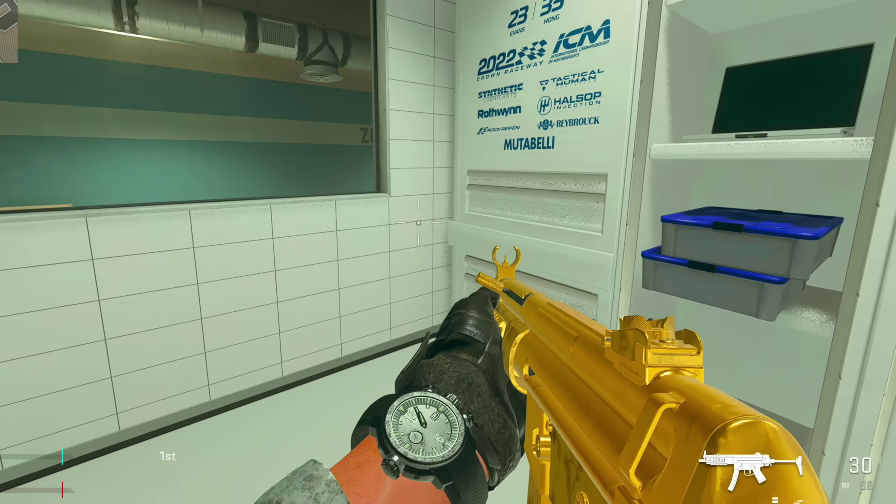
key(a)
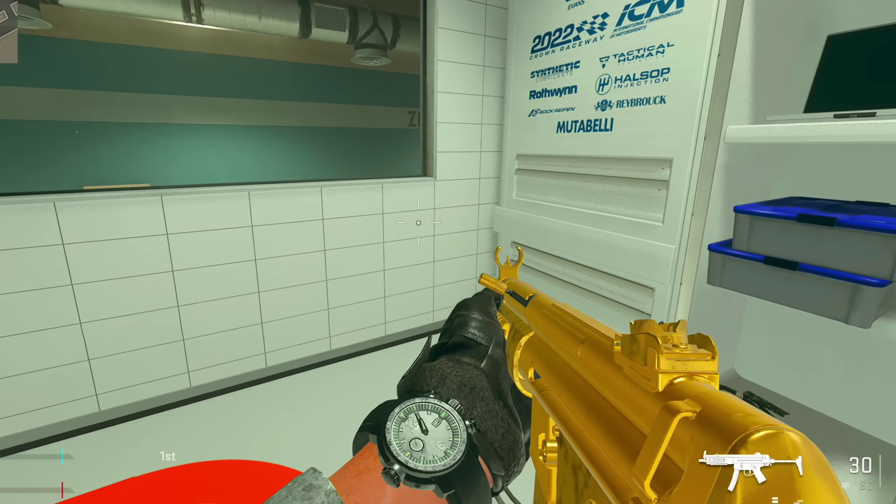
key(d)
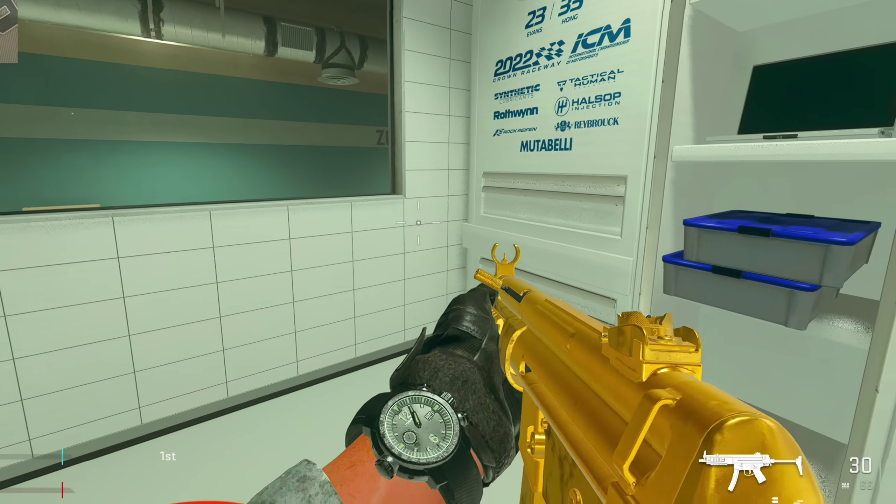
key(w)
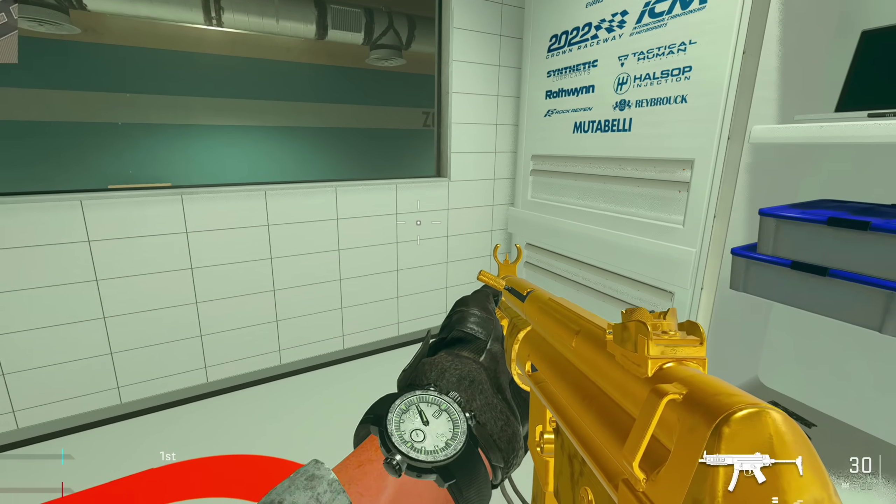
key(a)
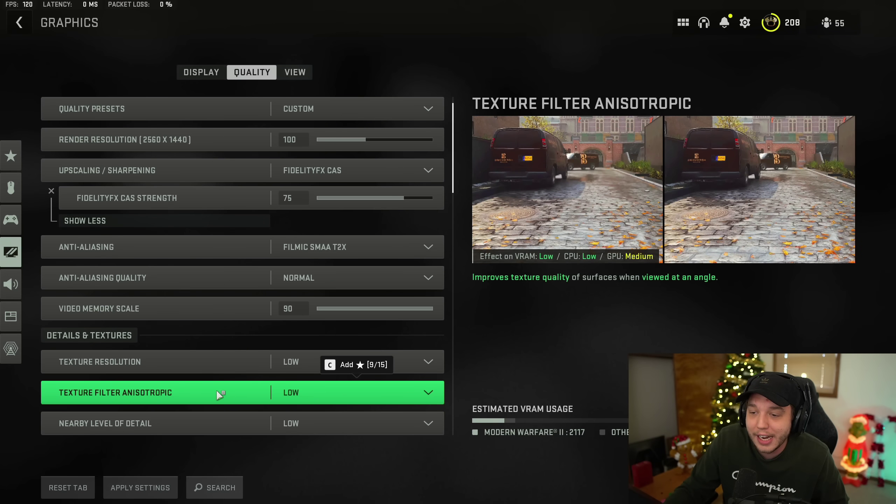
Review the Details & Textures, Shadow & Lighting and Post Processing Effects settings through to Film Grain.
scroll(196, 391, down, 2)
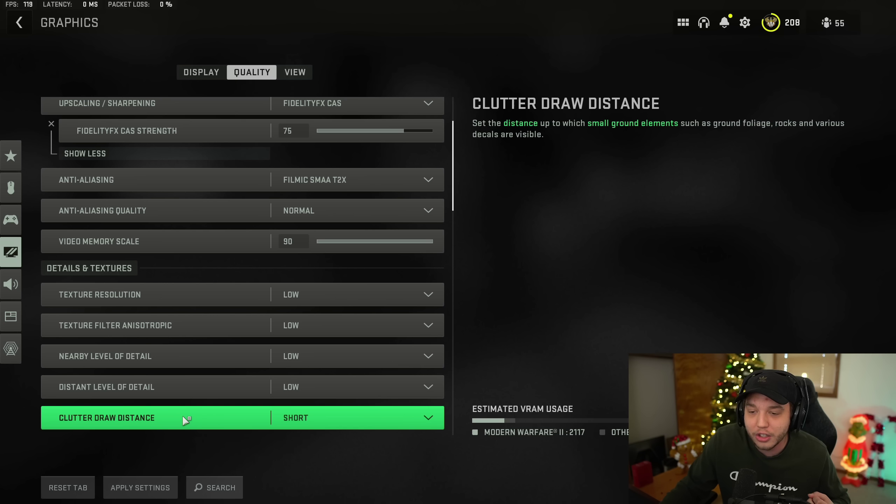
scroll(184, 414, down, 1)
scroll(155, 378, down, 1)
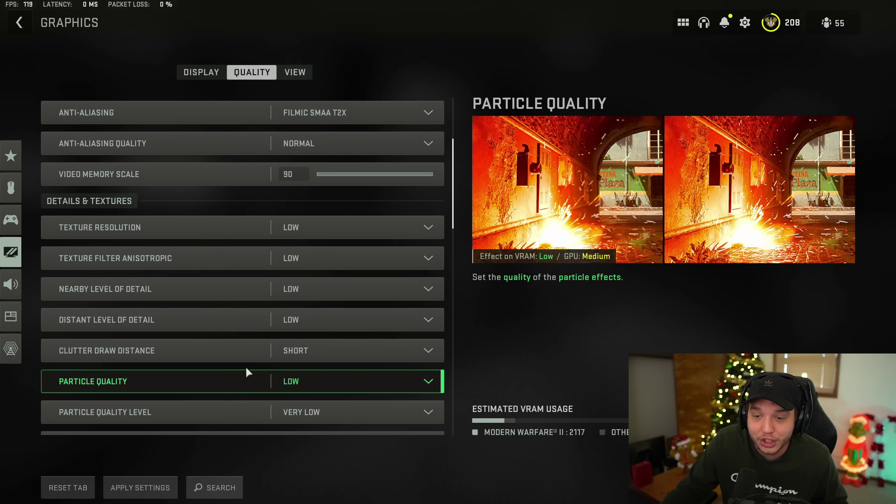
scroll(245, 368, down, 2)
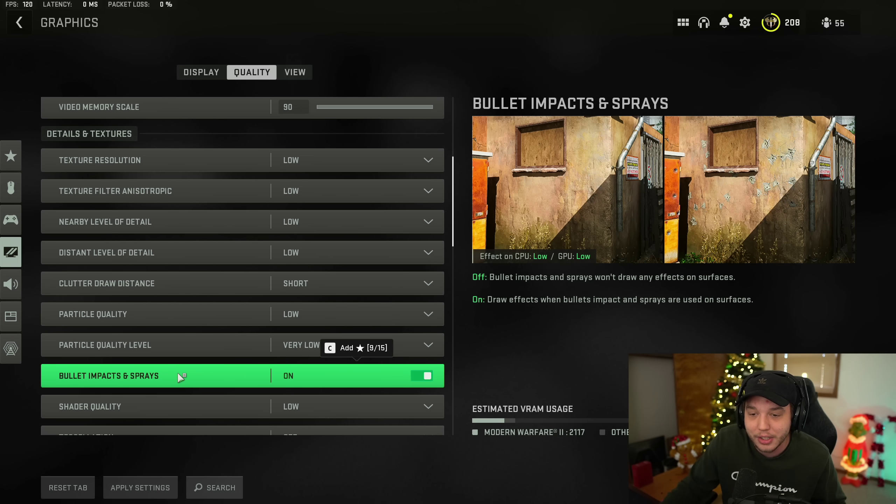
scroll(178, 374, down, 1)
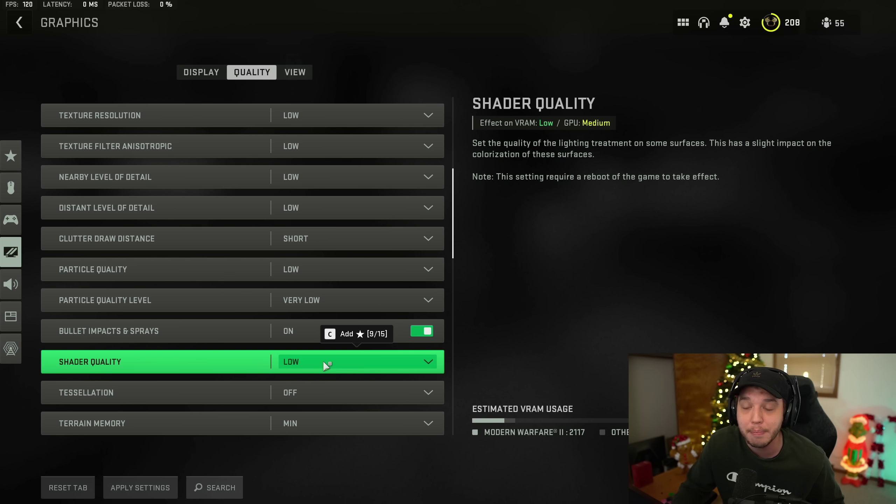
scroll(323, 360, down, 2)
scroll(189, 370, down, 1)
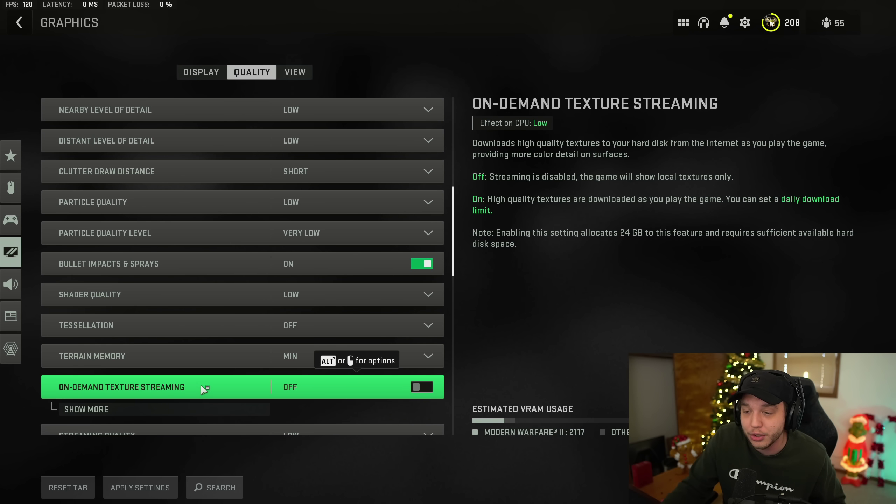
scroll(200, 384, down, 6)
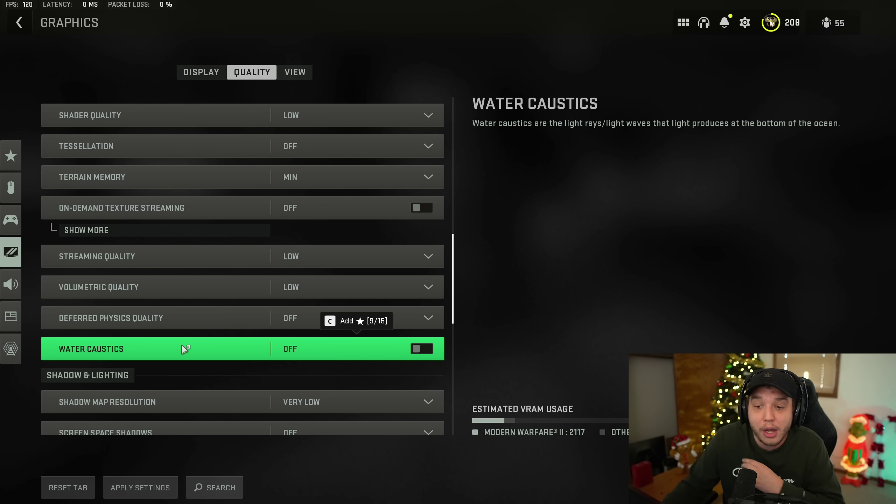
scroll(180, 343, down, 3)
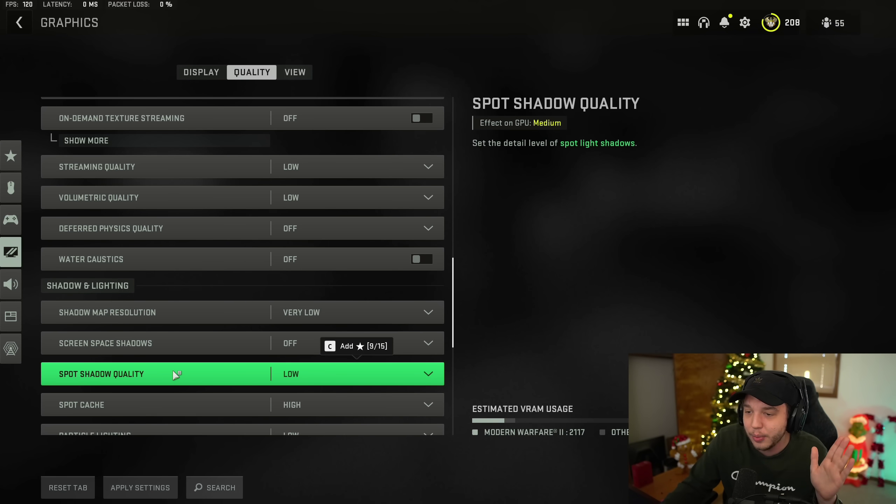
scroll(172, 370, down, 2)
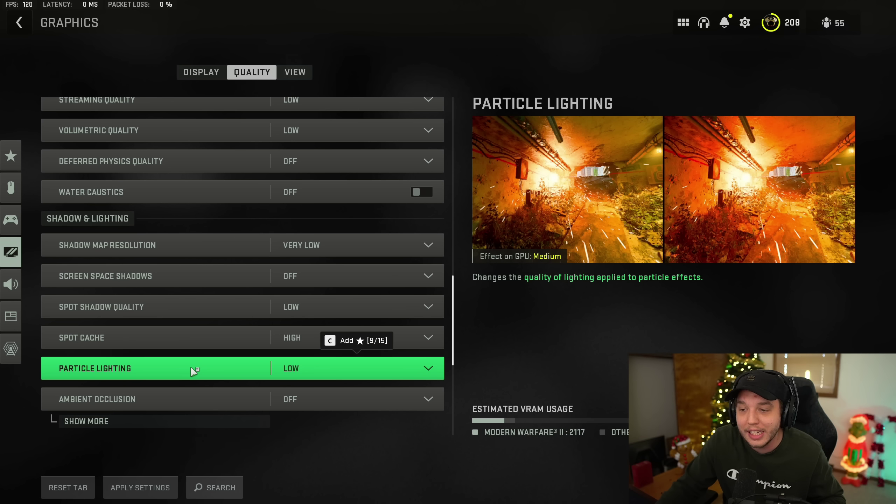
scroll(194, 371, down, 3)
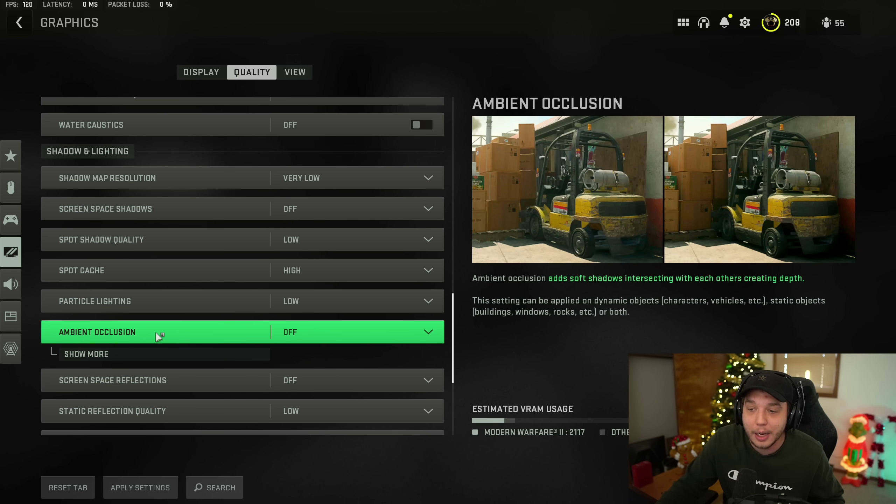
scroll(194, 329, down, 1)
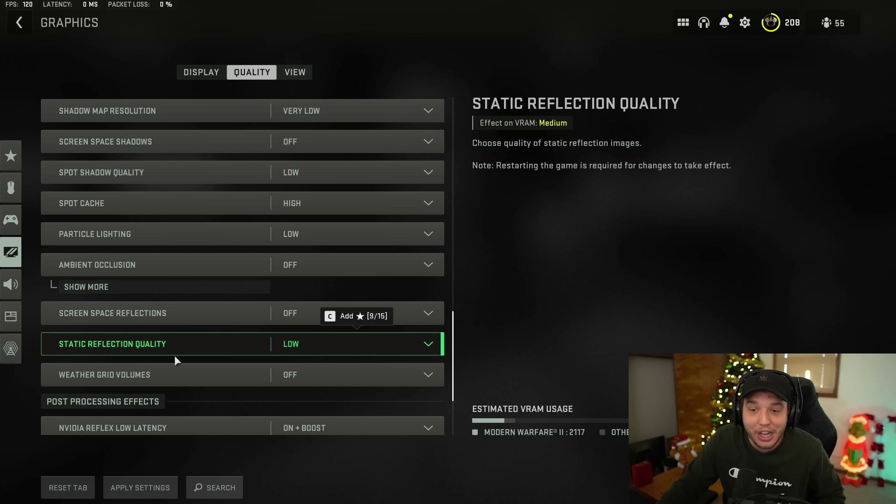
scroll(274, 379, down, 1)
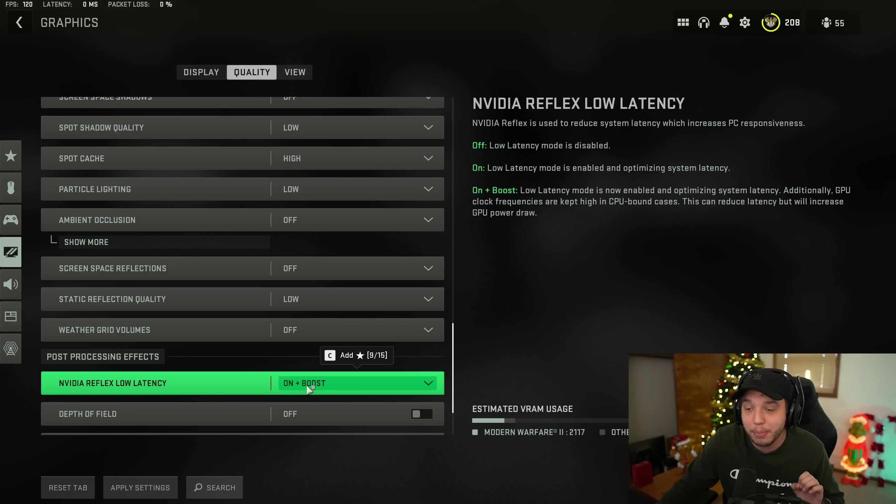
scroll(308, 386, down, 3)
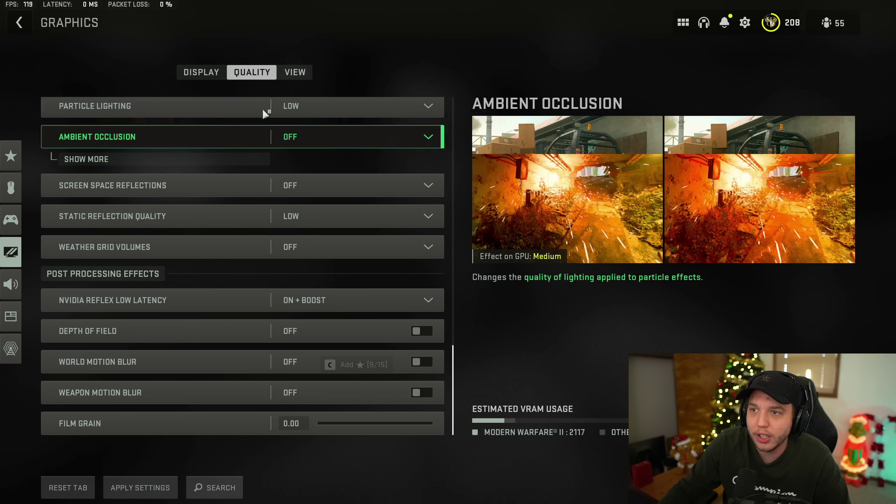
Apply the unsaved graphical settings and switch to the View graphics settings.
click(301, 76)
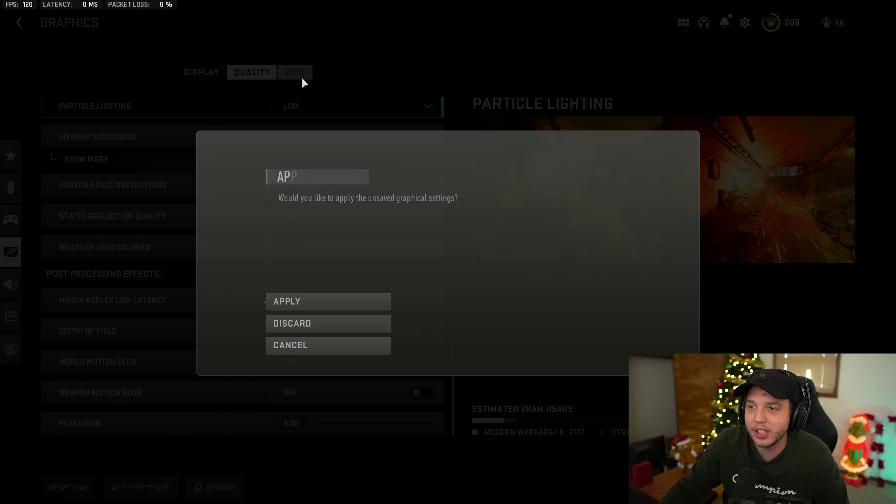
click(320, 302)
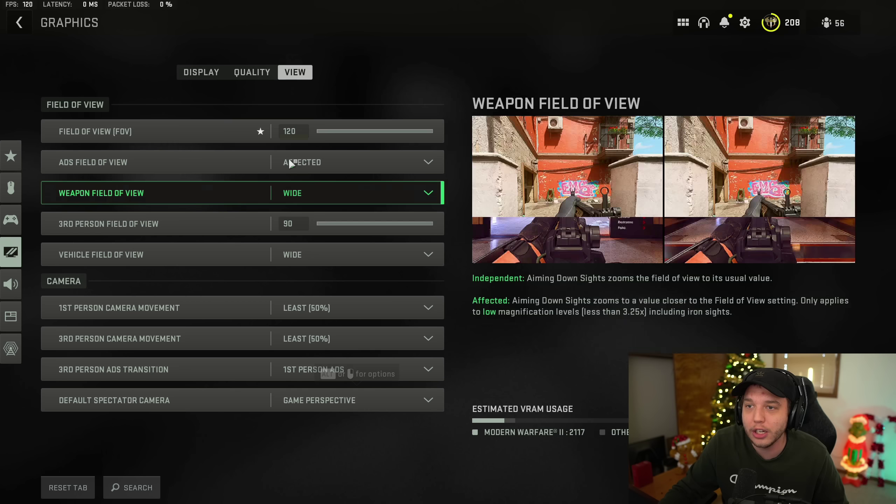
Review the Display settings through High Dynamic Range, including the expanded Custom Frame Rate Limit options and the Brightness setup.
click(201, 72)
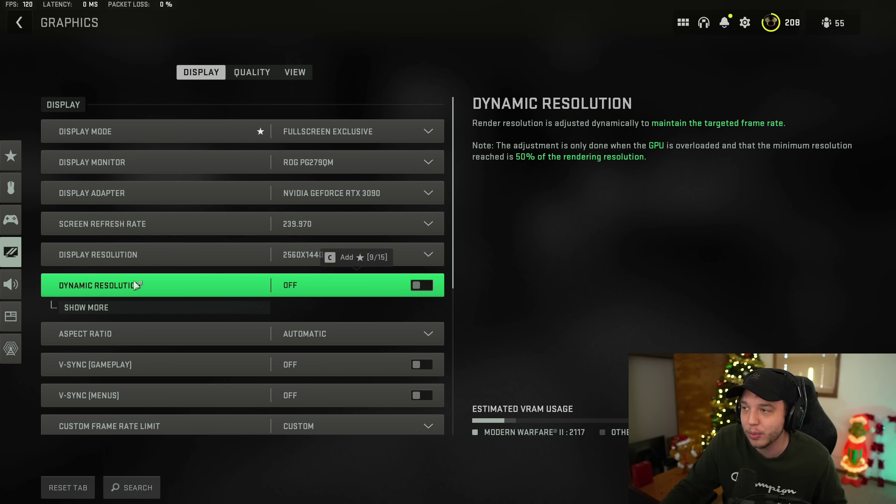
scroll(138, 286, down, 2)
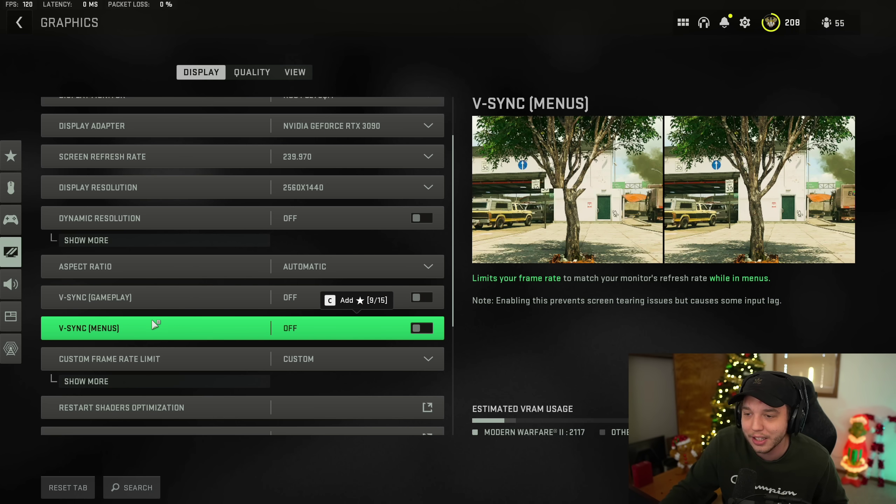
scroll(158, 325, down, 3)
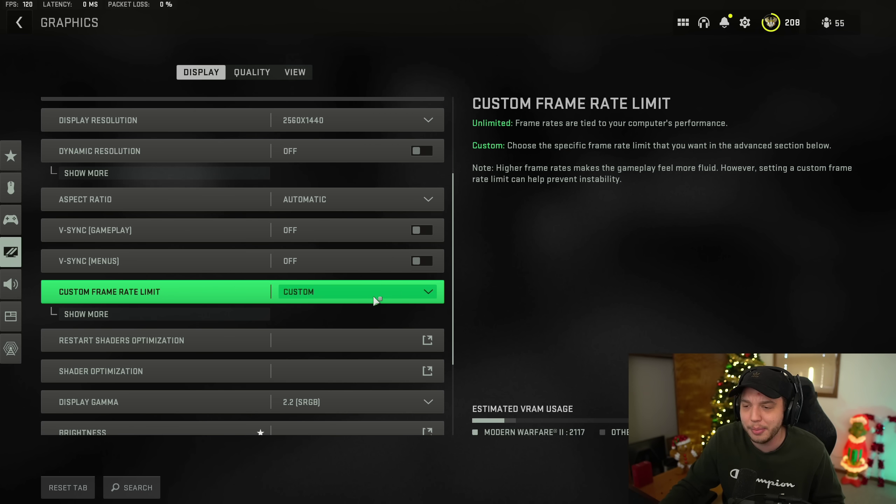
click(125, 314)
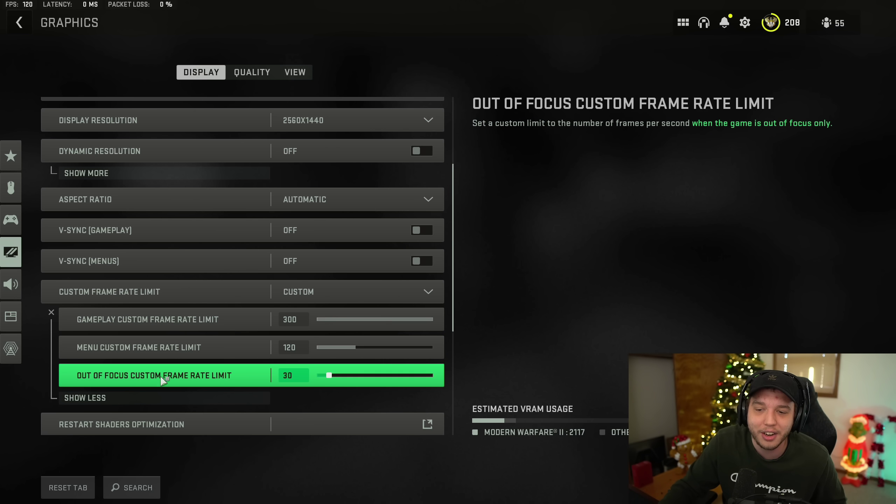
scroll(220, 341, down, 5)
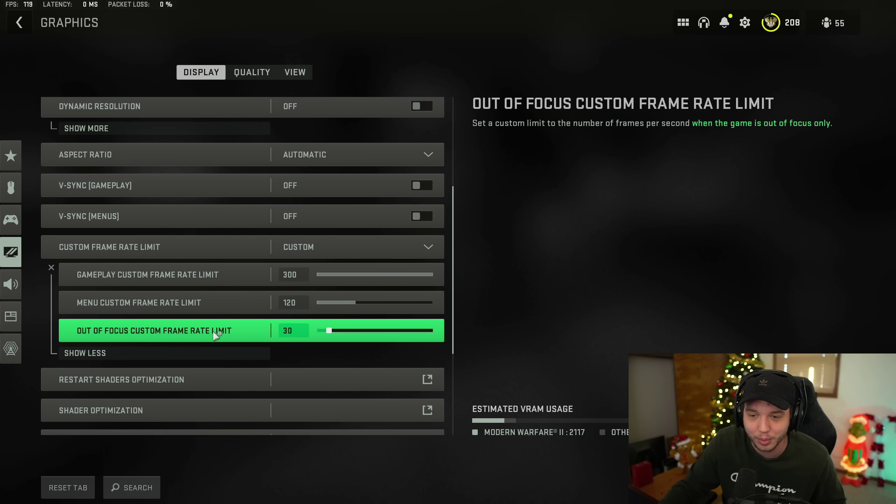
scroll(221, 317, down, 3)
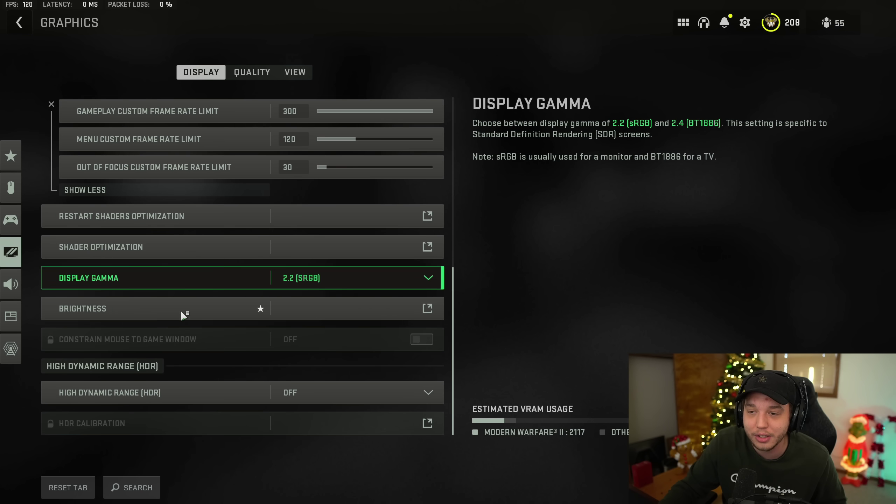
click(158, 313)
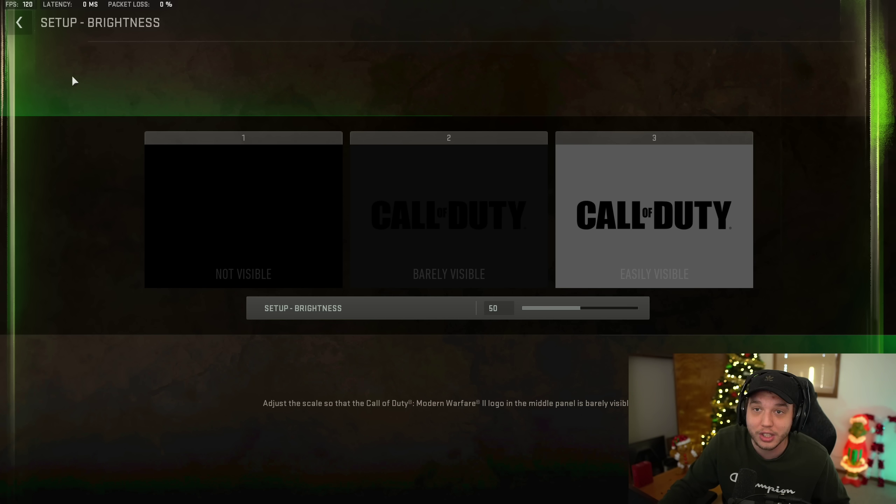
key(Escape)
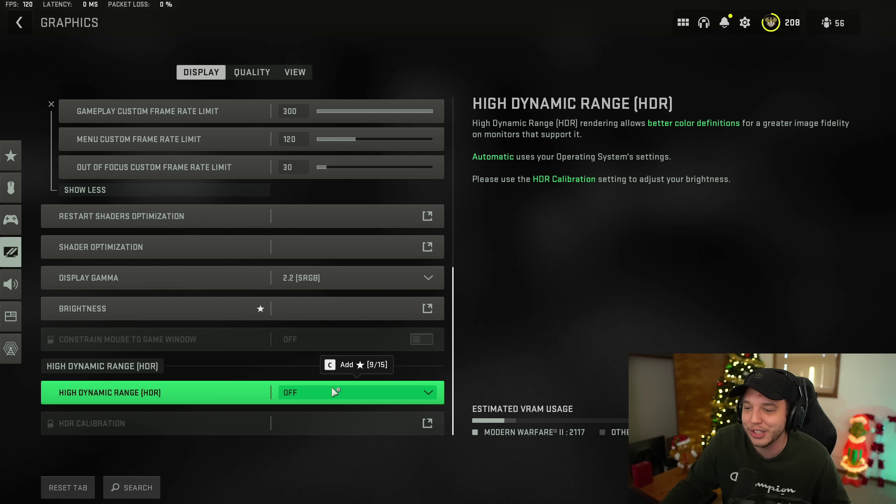
In the Interface Color Customization, apply the custom color #FF000B to the Neutral element and return to the Interface settings.
mouse_move(79, 294)
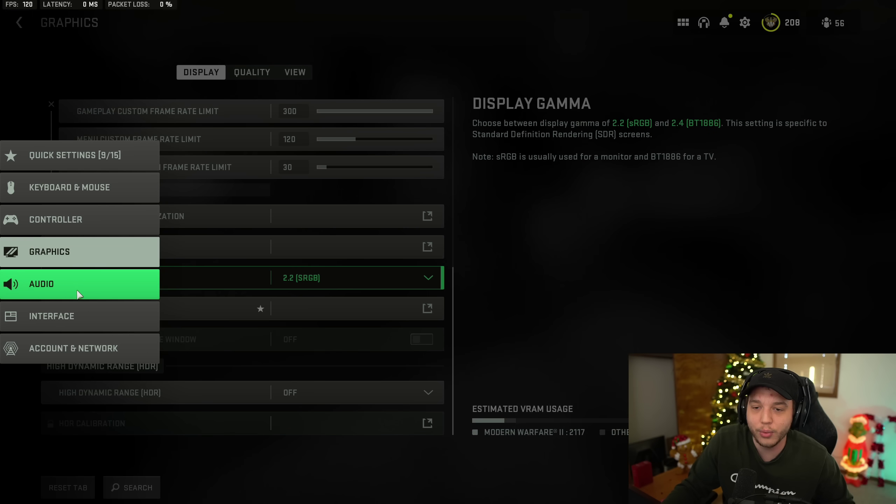
click(70, 316)
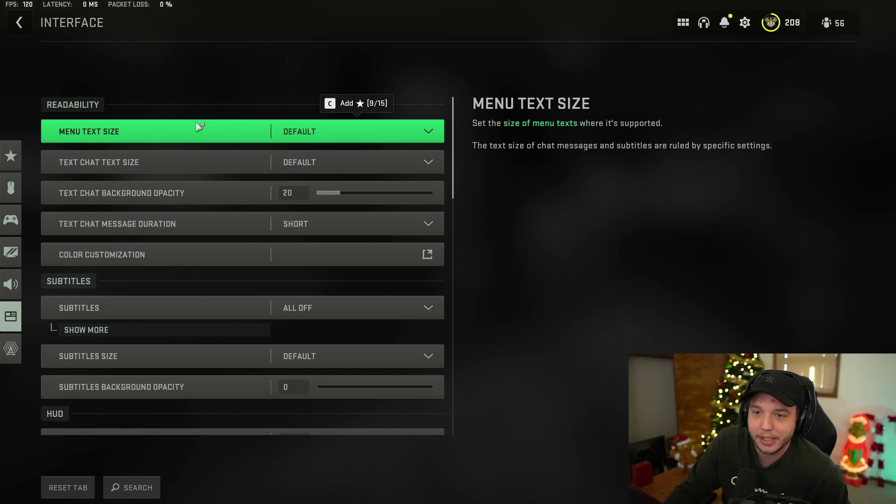
click(180, 259)
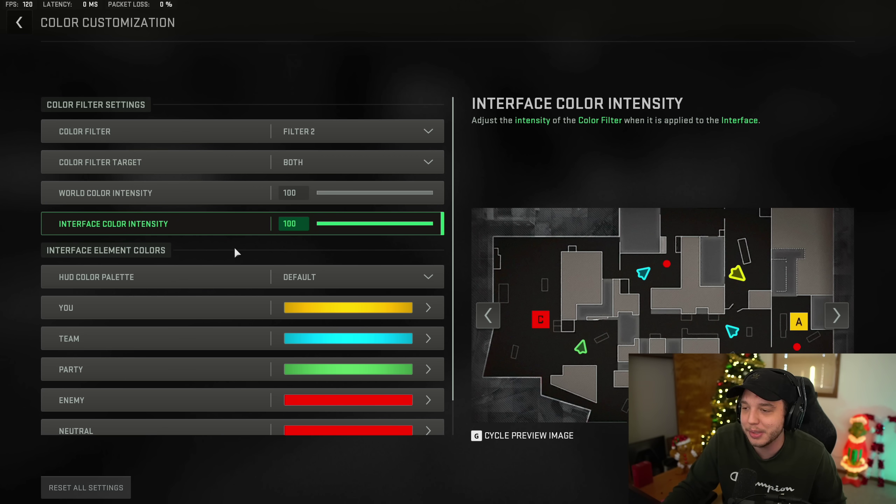
scroll(233, 247, down, 1)
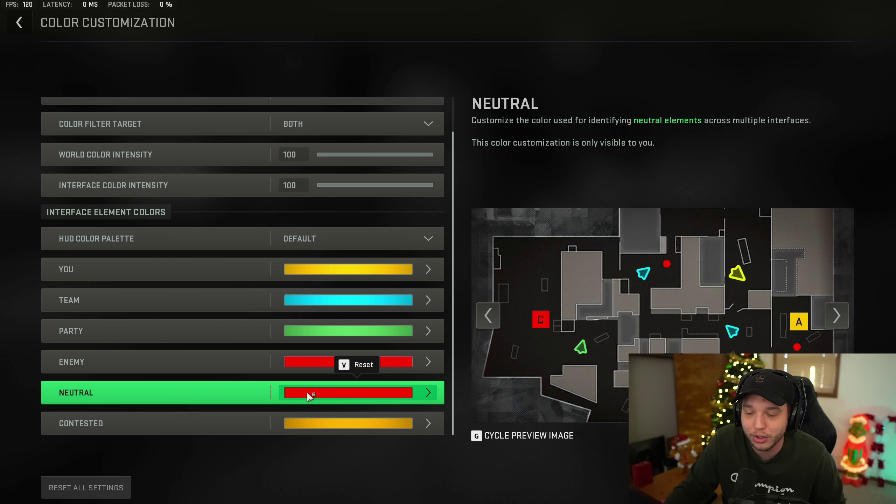
click(318, 392)
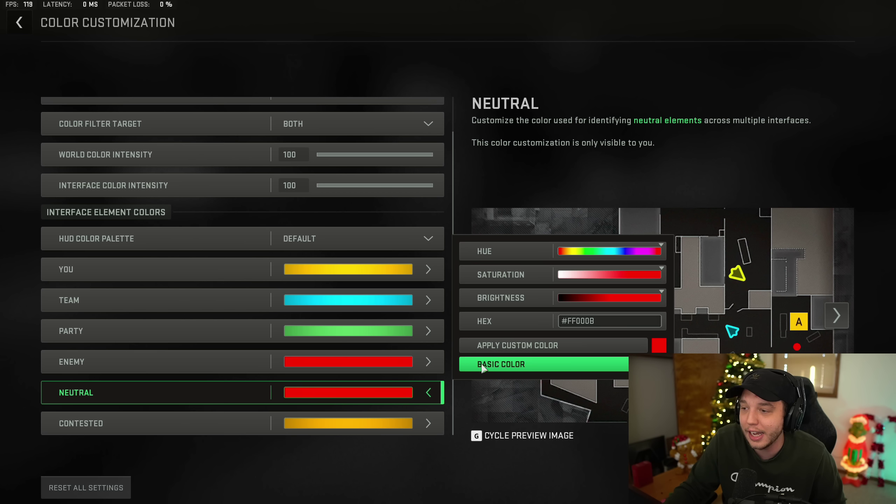
click(518, 367)
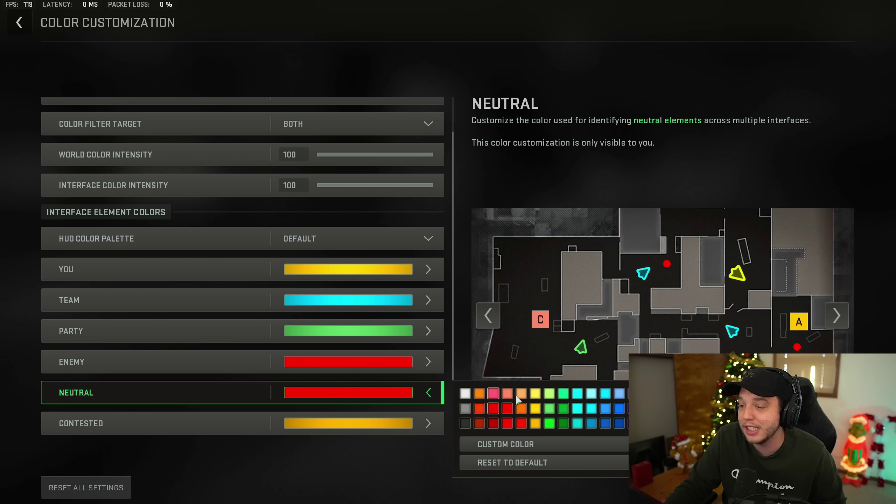
click(506, 445)
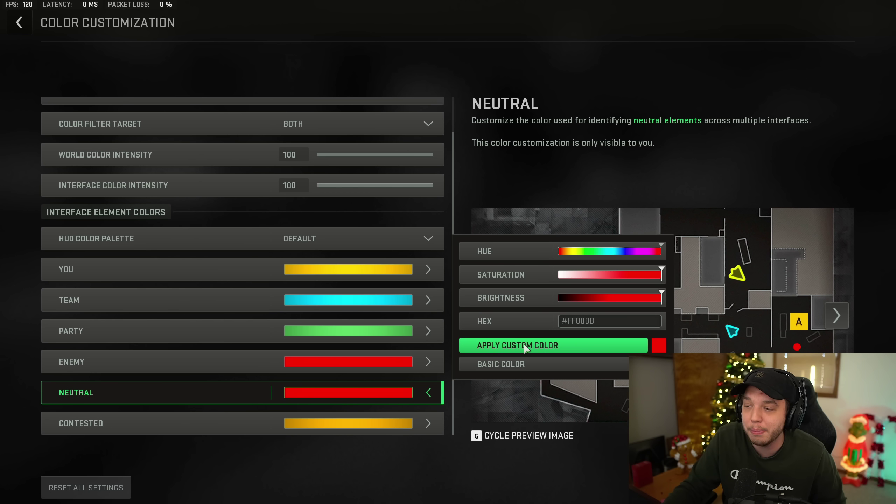
click(535, 346)
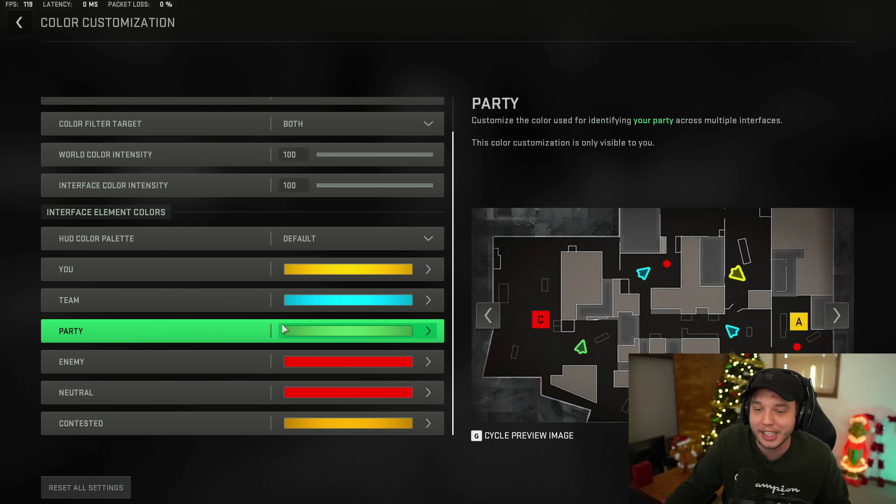
click(20, 23)
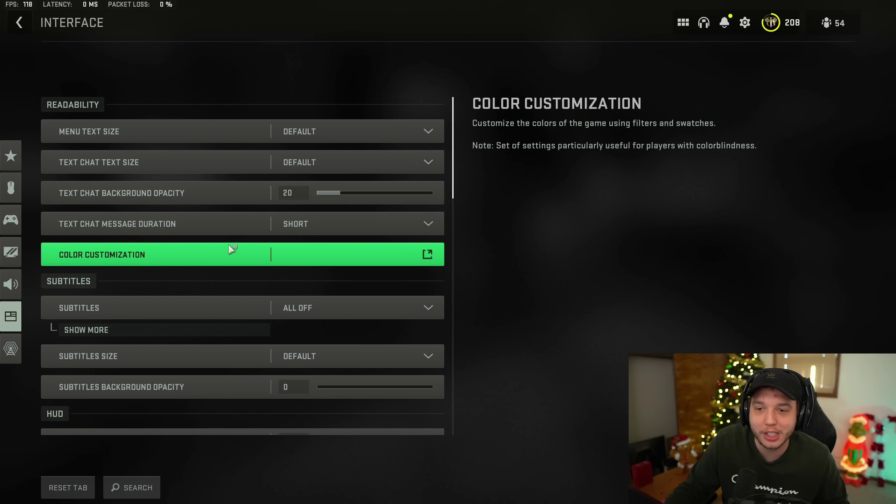
Expand the Telemetry options in the Interface settings to examine the individual widgets.
scroll(208, 328, down, 3)
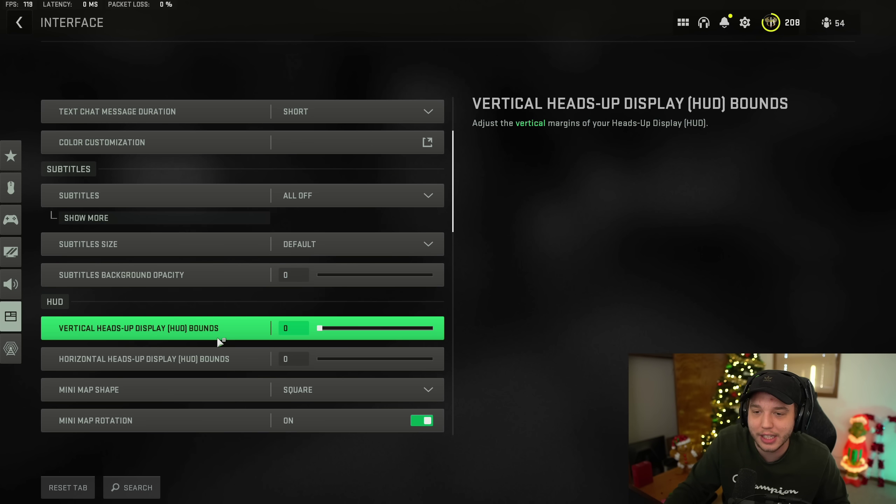
scroll(218, 332, down, 9)
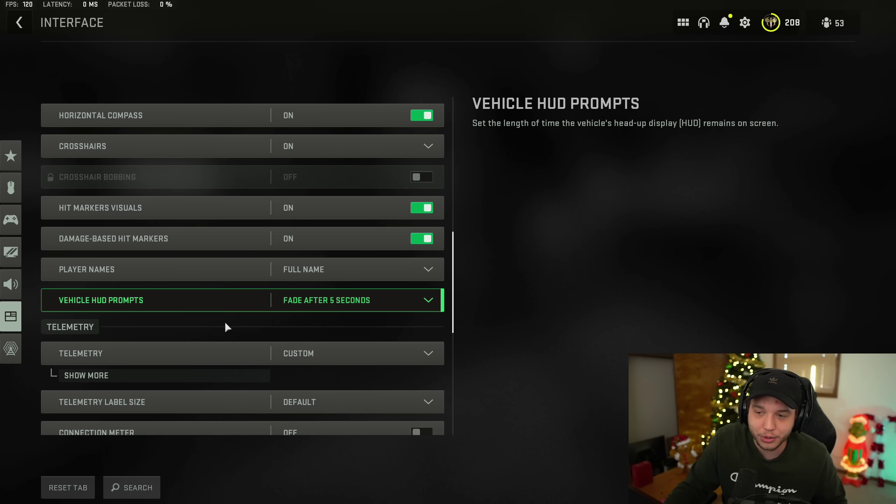
click(322, 330)
click(178, 330)
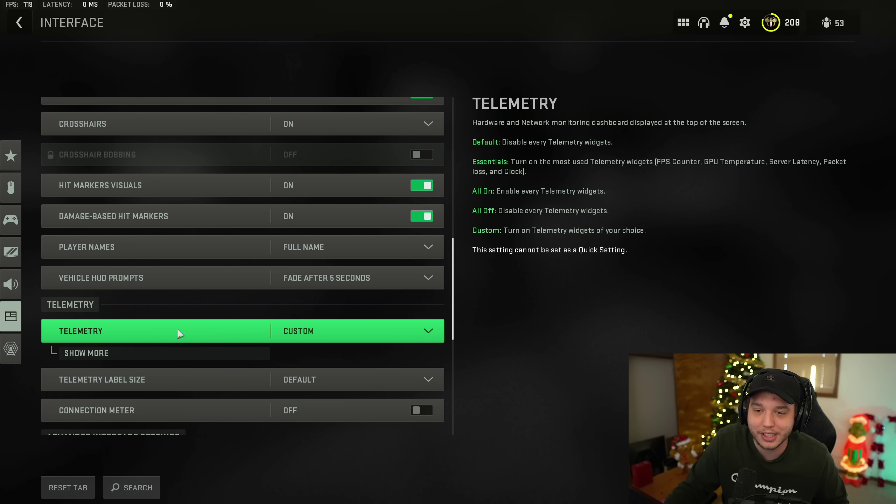
click(97, 352)
scroll(286, 318, down, 5)
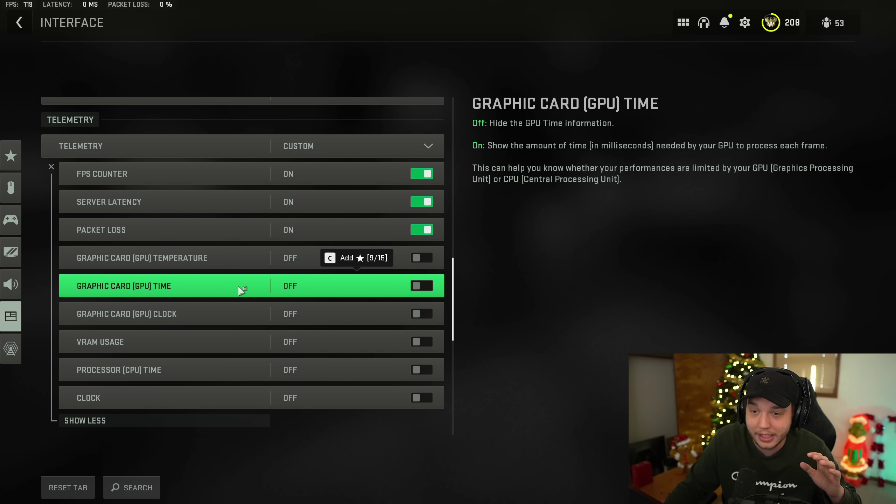
Review the remaining Interface settings, from Telemetry Label Size through the Advanced Interface Settings to System Key Behavior.
scroll(282, 303, down, 4)
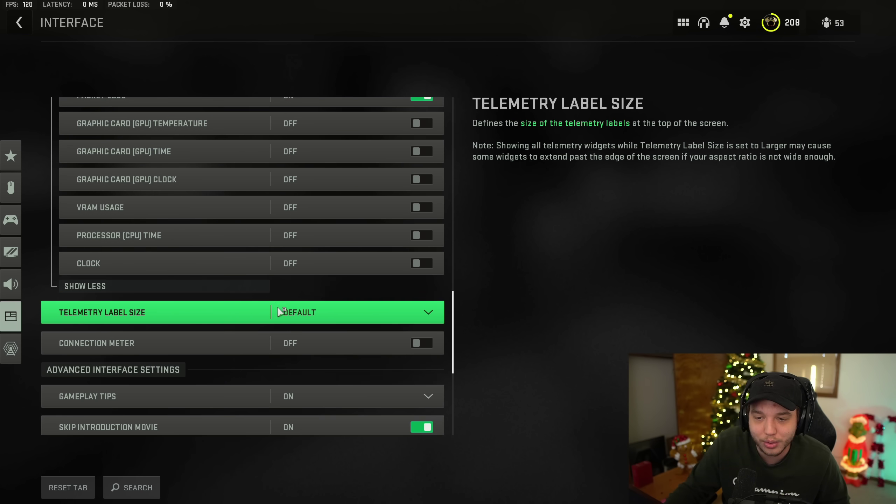
scroll(278, 312, down, 3)
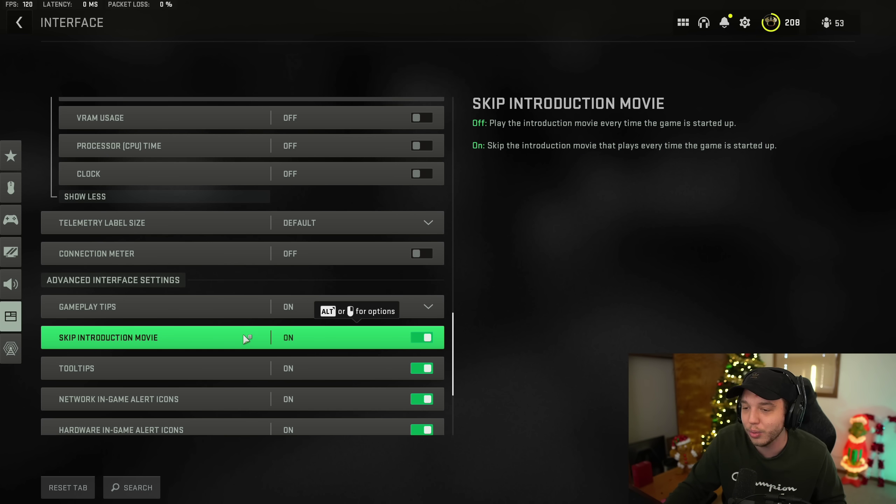
scroll(243, 338, down, 2)
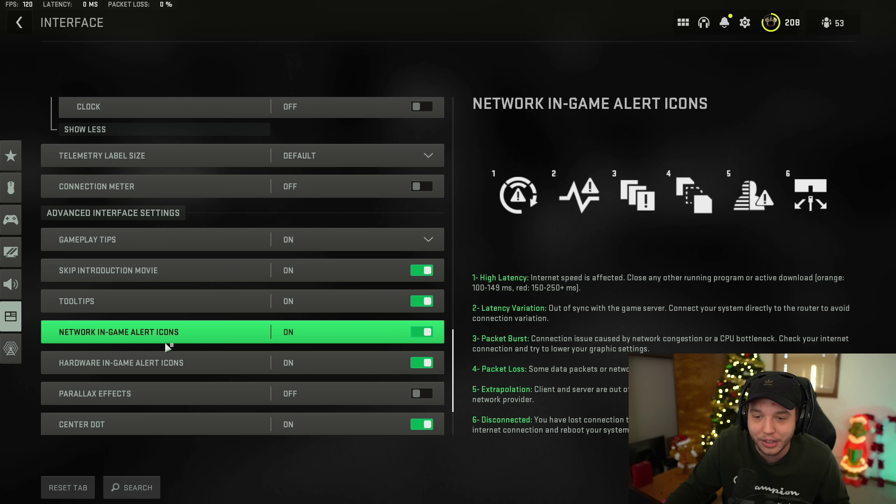
scroll(164, 342, down, 1)
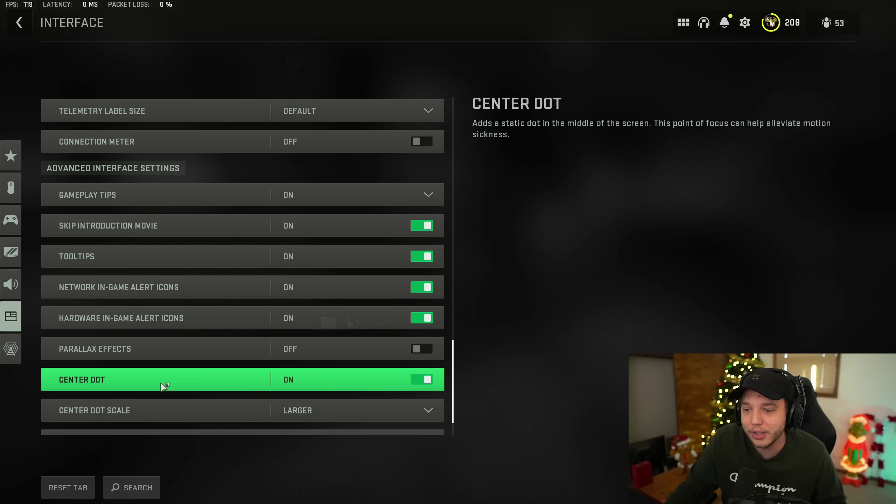
scroll(188, 386, down, 1)
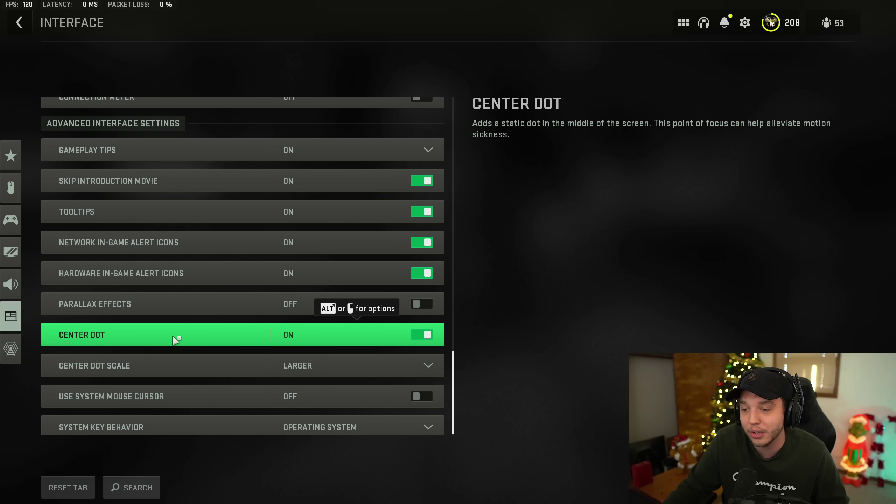
scroll(172, 350, down, 1)
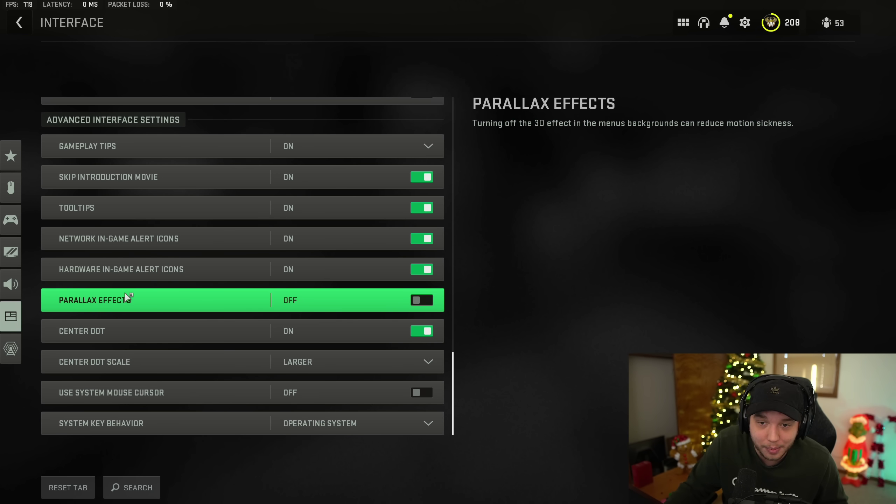
Review the Audio volume settings and the available Audio Mix options without changing the mix.
click(16, 282)
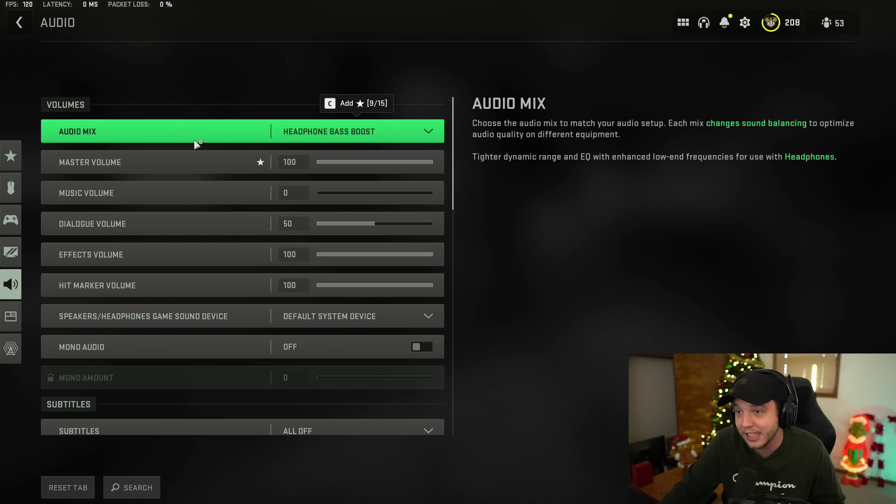
click(390, 135)
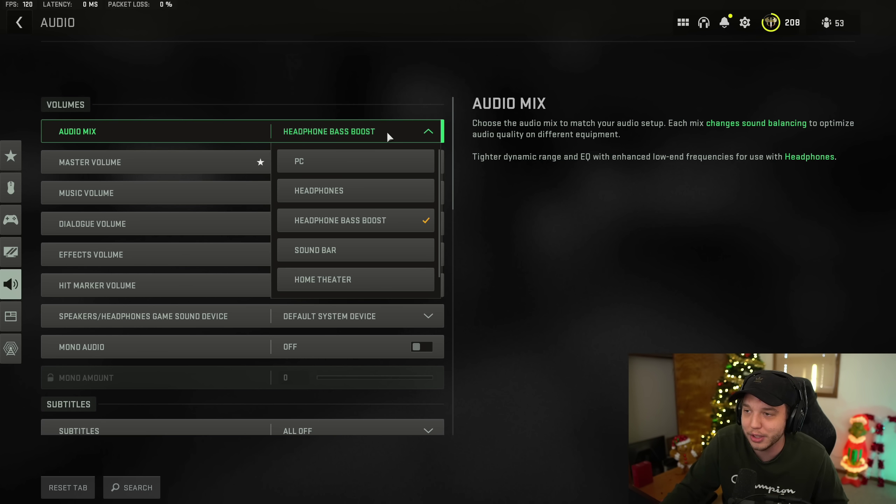
click(386, 131)
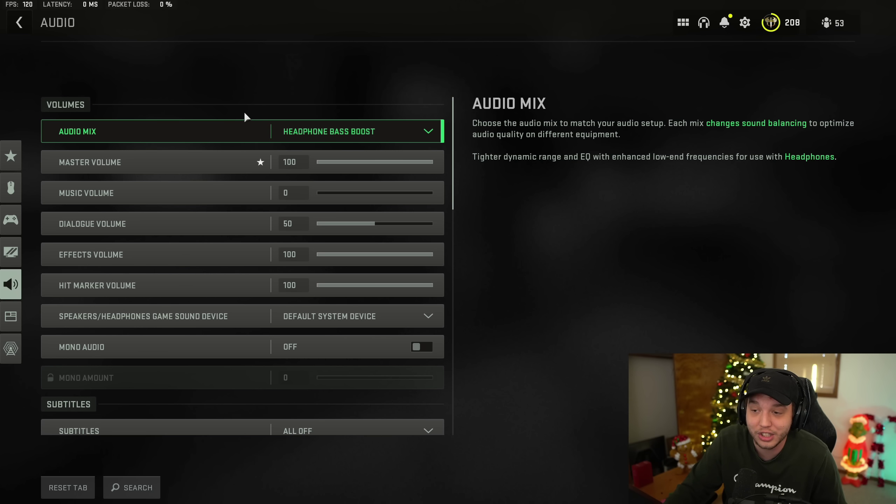
scroll(215, 185, down, 1)
scroll(214, 187, up, 1)
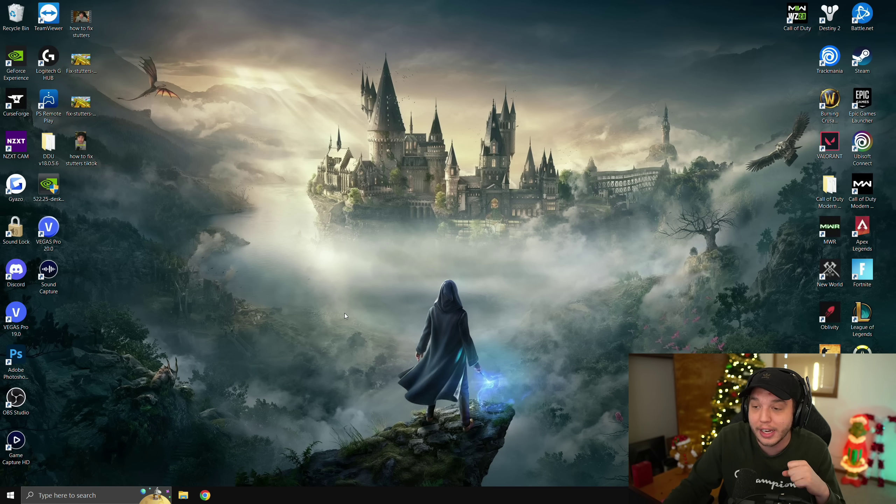
Open the Windows Game Mode settings to check the Game Mode state, review the related Graphics settings, and close the window.
click(88, 496)
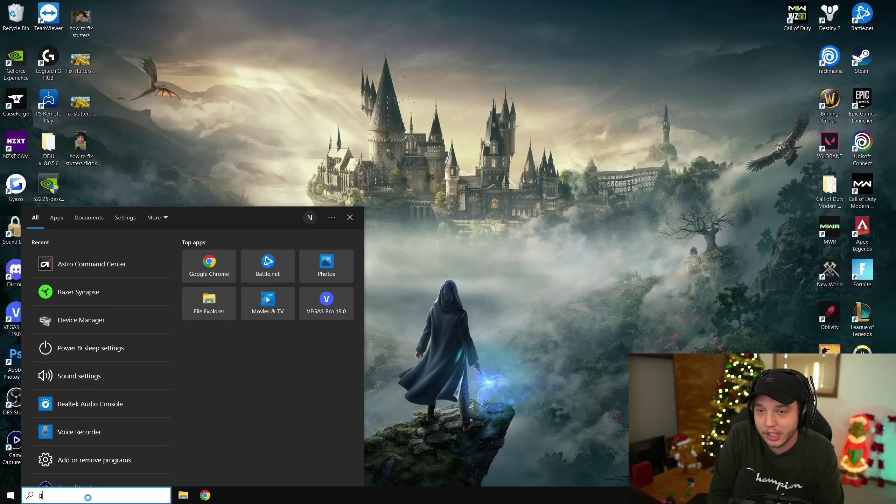
text(game mode)
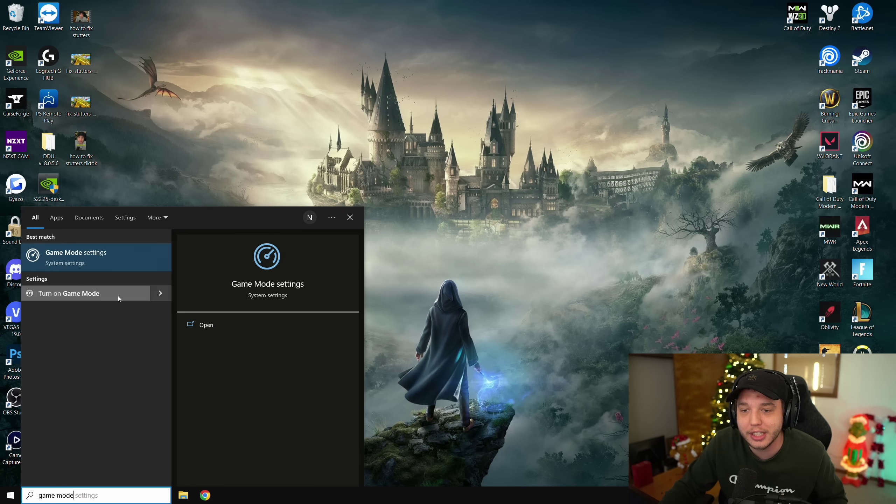
click(141, 256)
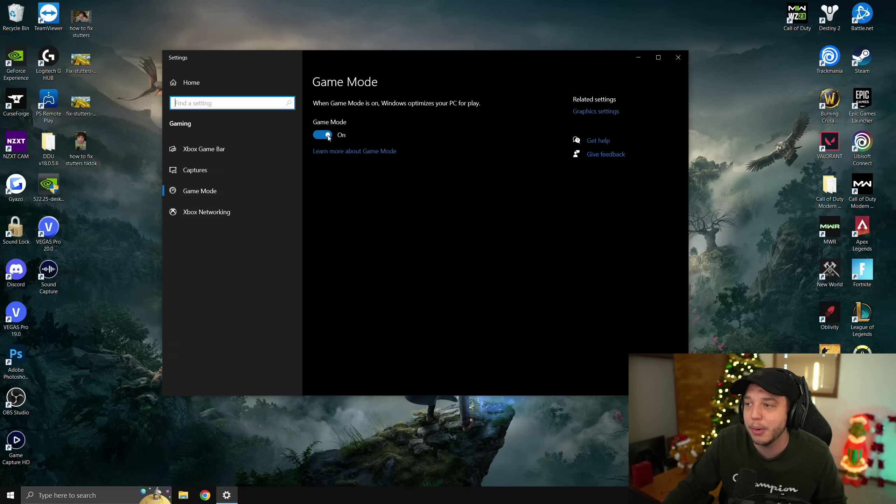
click(595, 112)
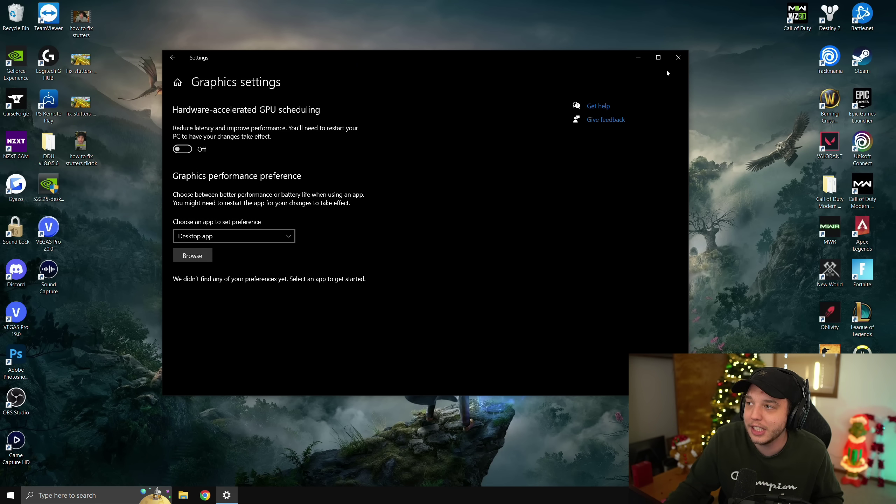
click(678, 57)
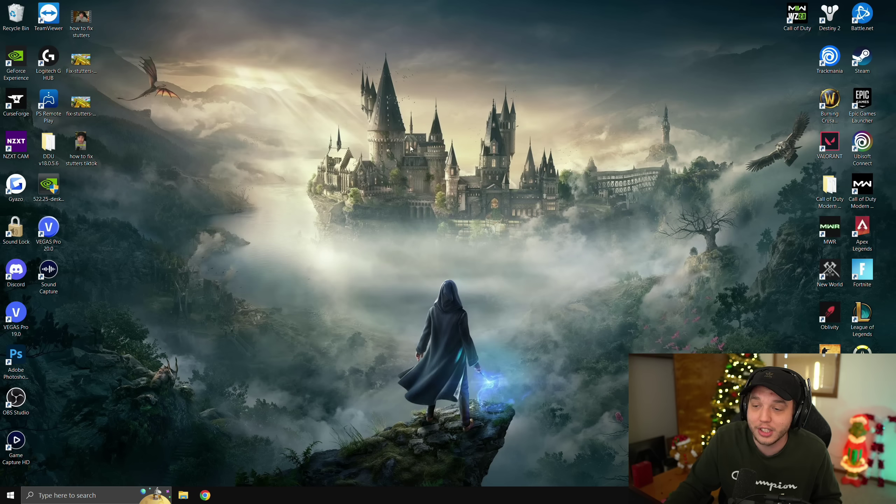
Switch to NVIDIA Control Panel and review the global 3D settings, including Shader Cache Size, and the display's resolution, refresh rate and color output settings.
right_click(410, 265)
click(464, 327)
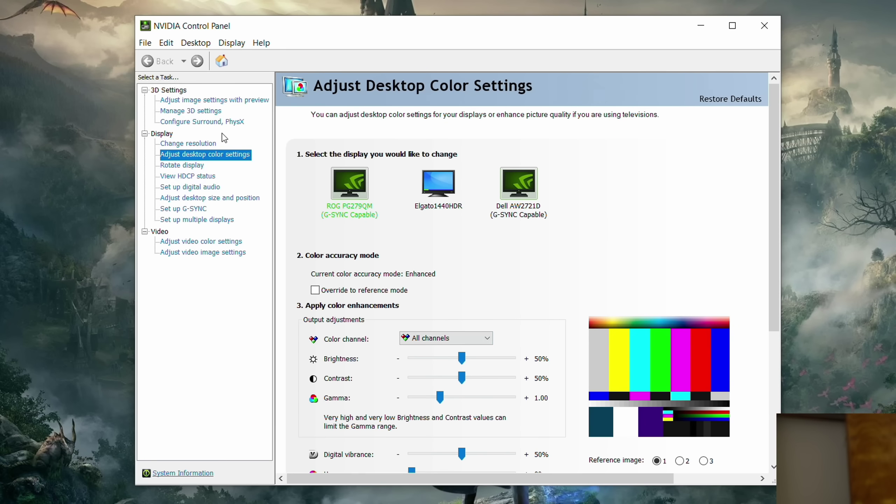
click(196, 112)
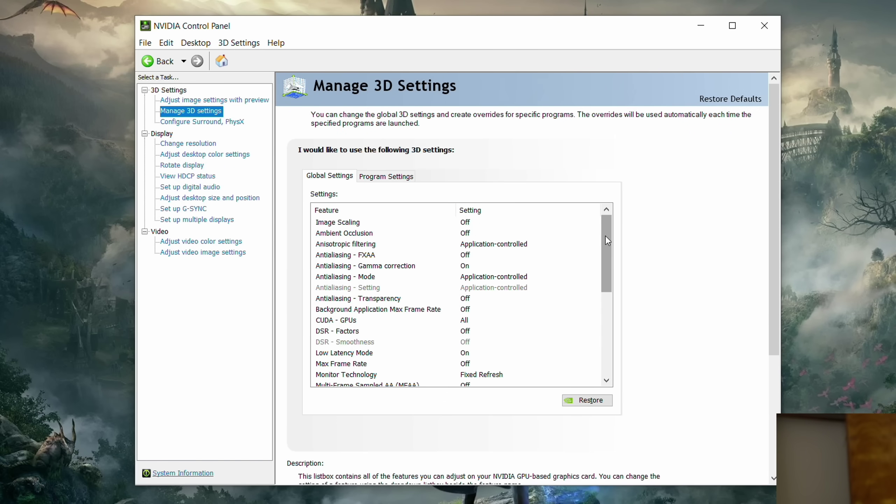
drag(604, 236, 608, 294)
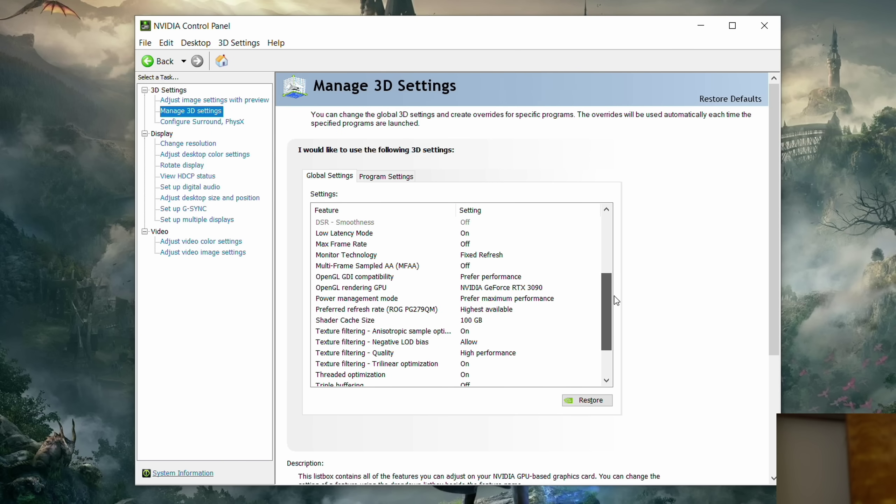
click(363, 321)
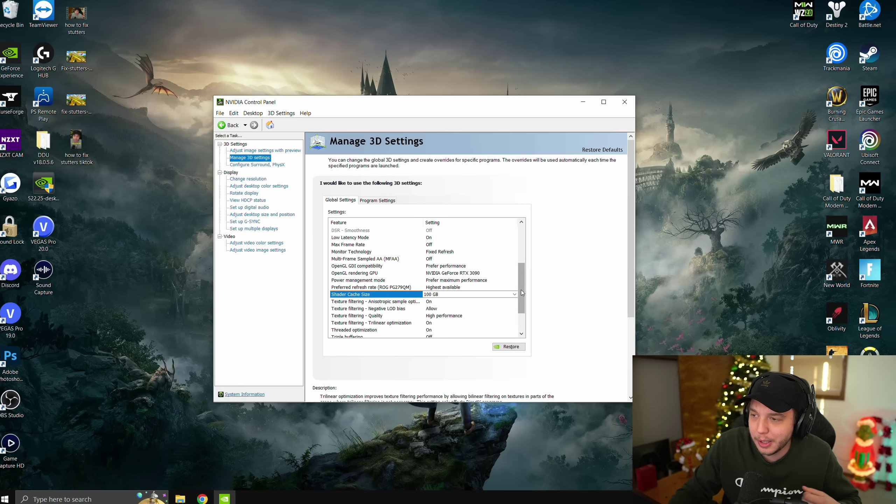
drag(521, 290, 519, 238)
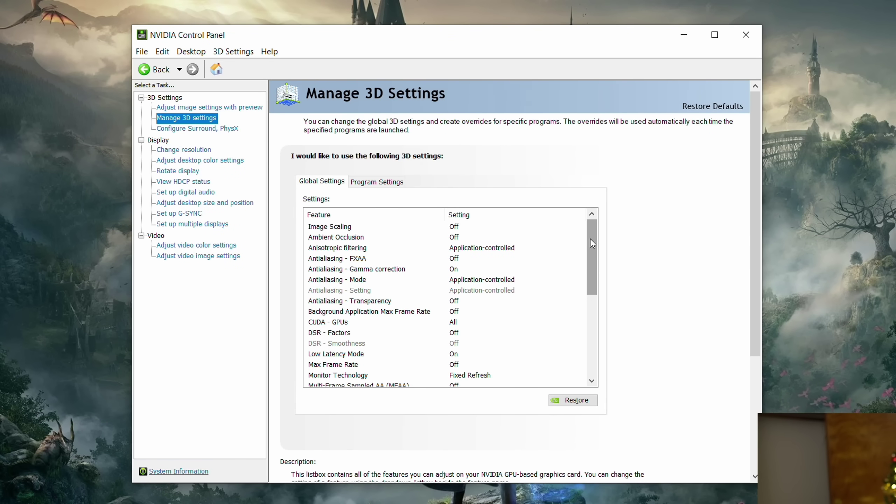
drag(591, 240, 598, 333)
click(183, 150)
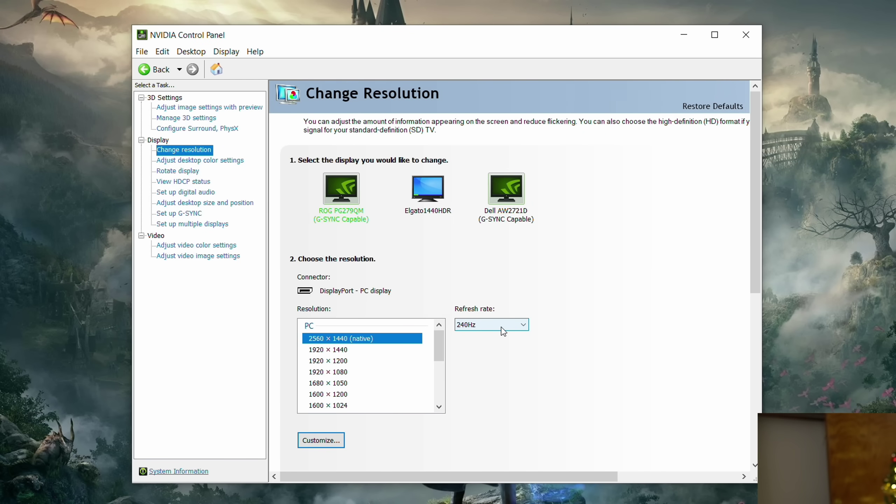
drag(753, 251, 741, 386)
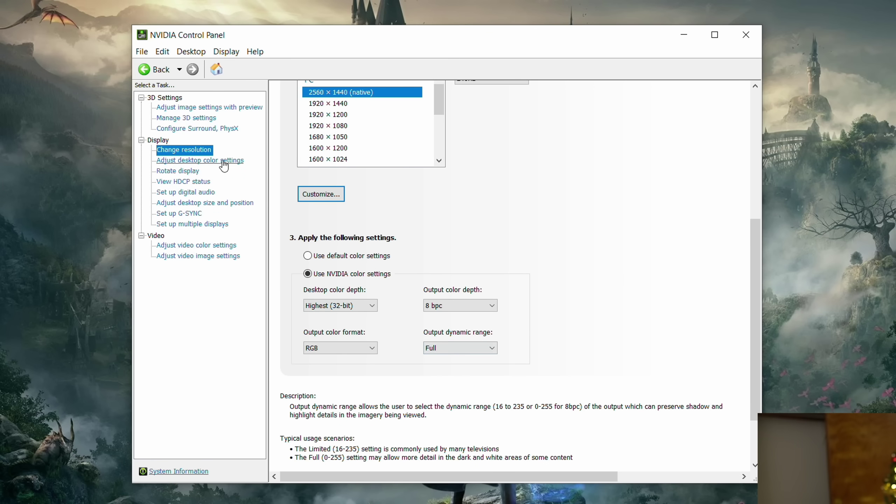
In the desktop color settings, set Contrast to 55%, Gamma to 1.15 and Digital vibrance to 75%, and close the NVIDIA Control Panel.
click(228, 162)
drag(754, 181, 755, 206)
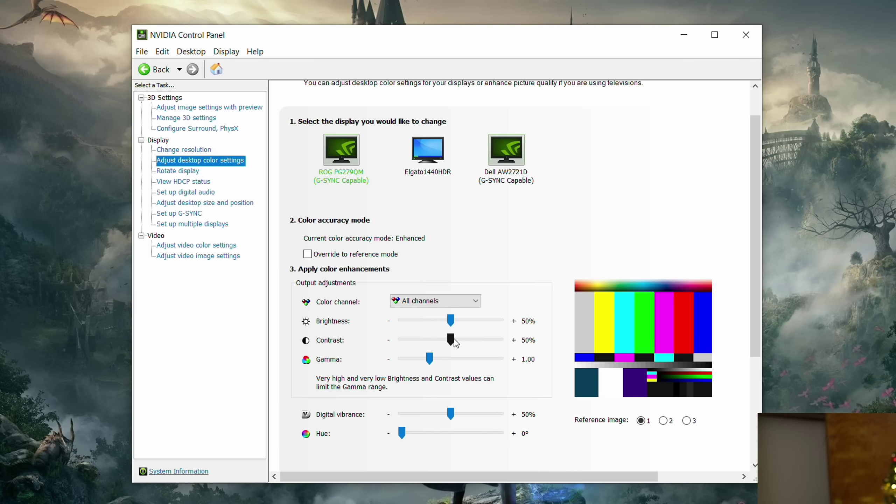
drag(452, 340, 438, 364)
drag(455, 413, 477, 420)
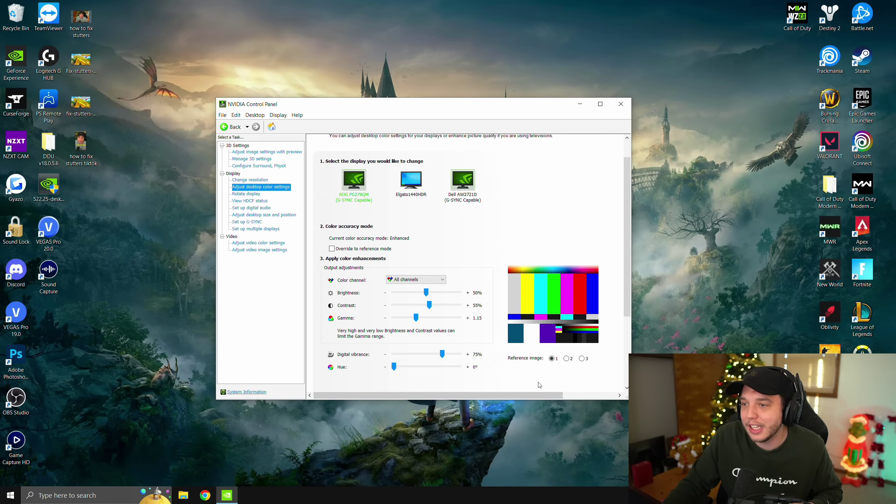
click(621, 103)
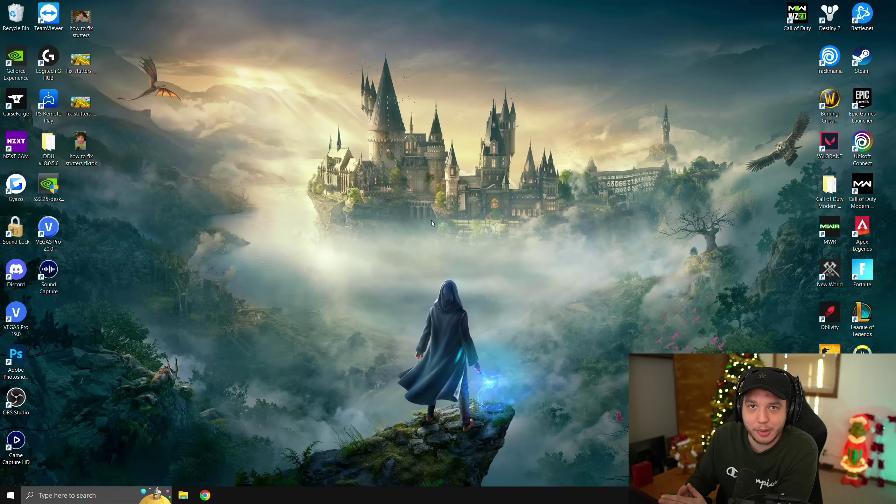